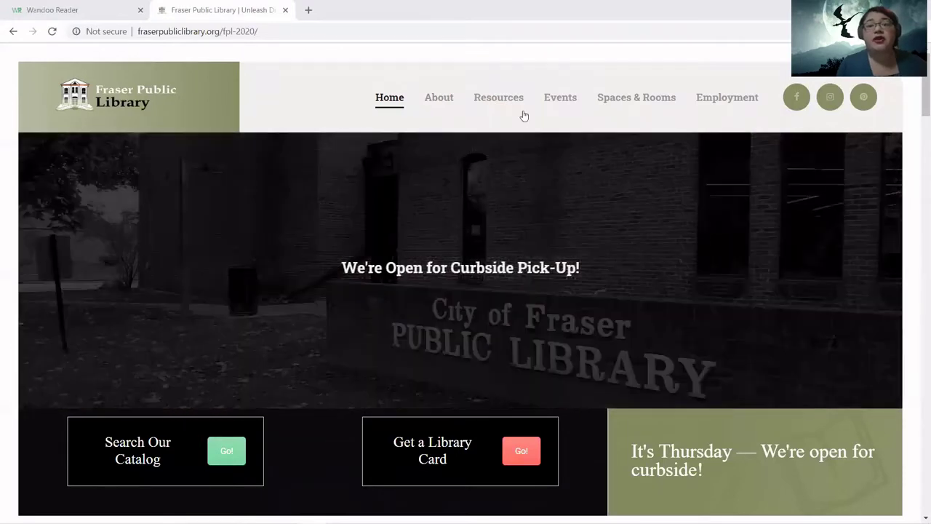
Go to Summer Reading Club Registration from the Resources menu.
mouse_move(513, 104)
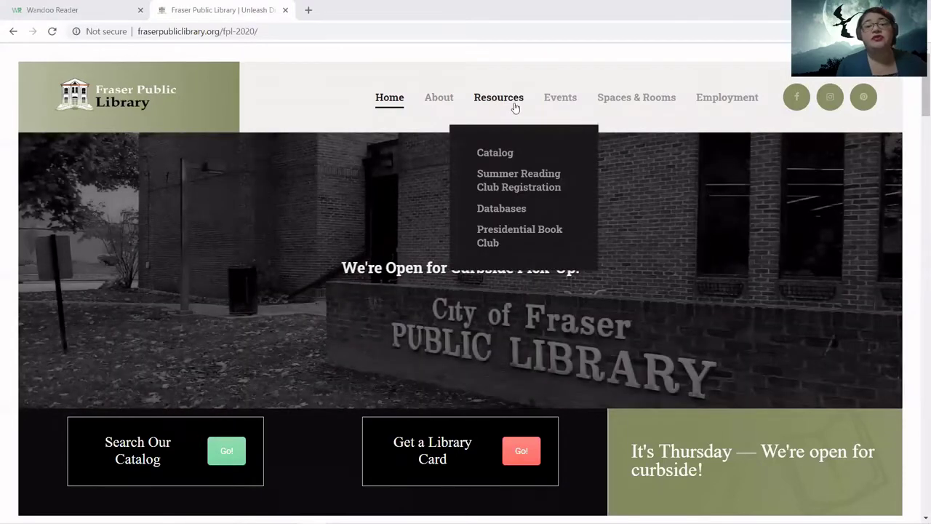
click(517, 183)
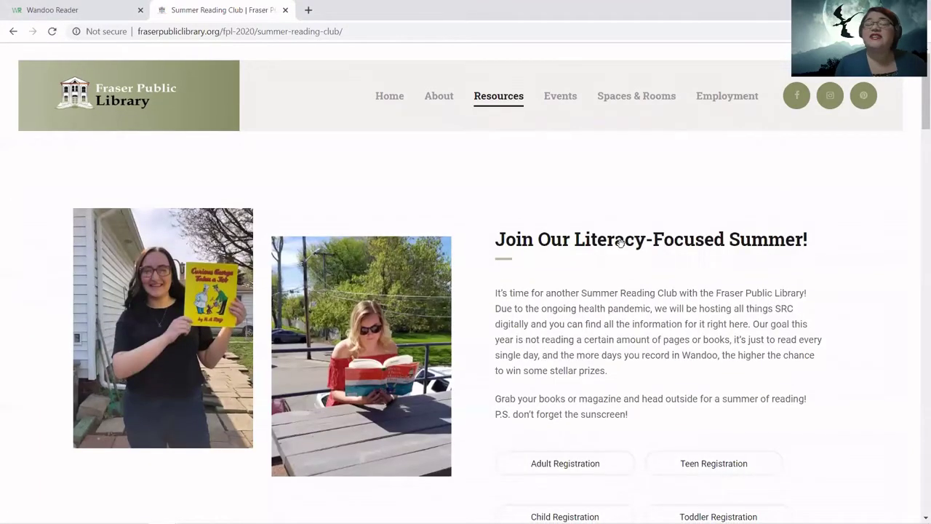
Scroll through the Summer Reading Club introduction to the registration options.
scroll(620, 242, down, 2)
scroll(620, 242, down, 1)
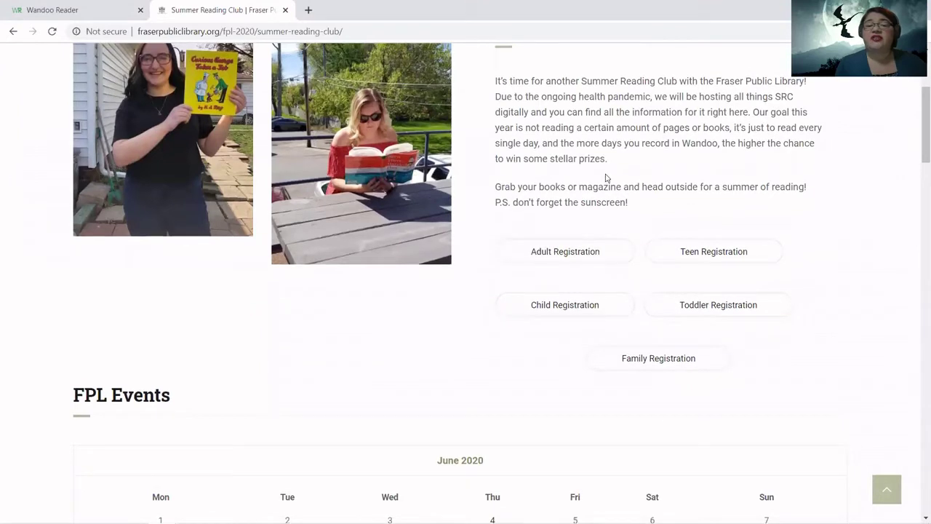
scroll(606, 179, up, 1)
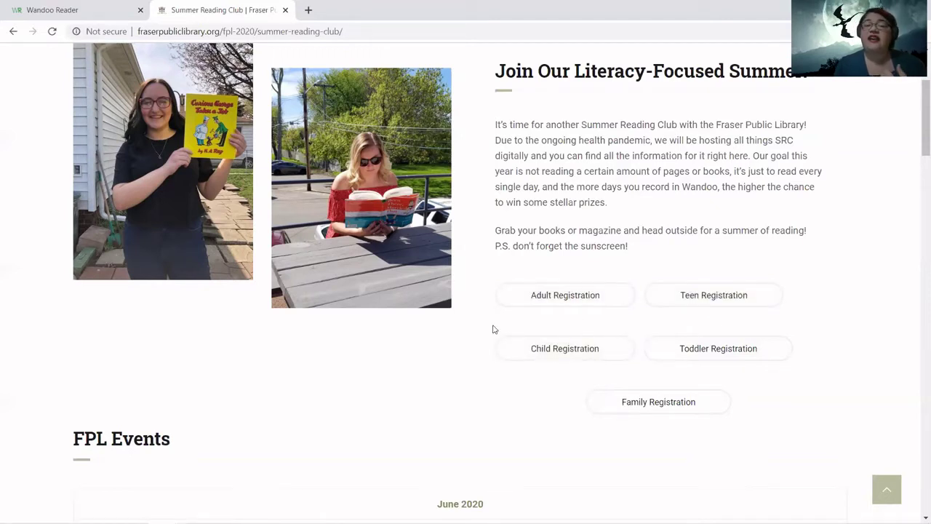
Review the events calendar and 2020 prizes, then open Child Registration.
scroll(492, 329, down, 5)
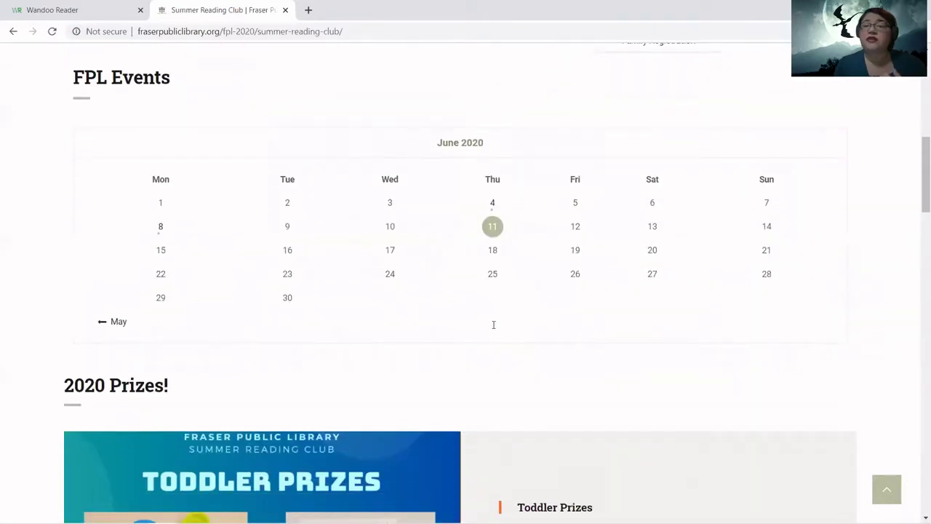
scroll(493, 325, down, 13)
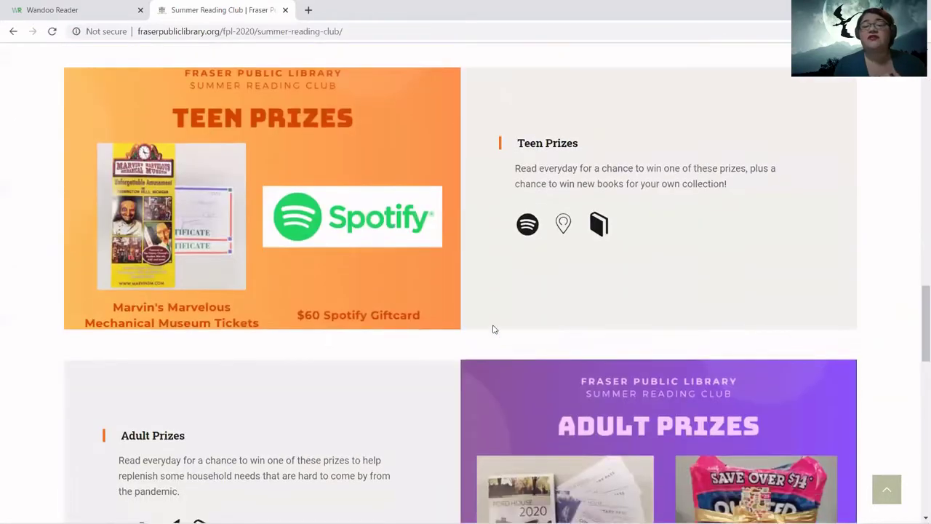
scroll(493, 330, down, 2)
scroll(492, 329, up, 12)
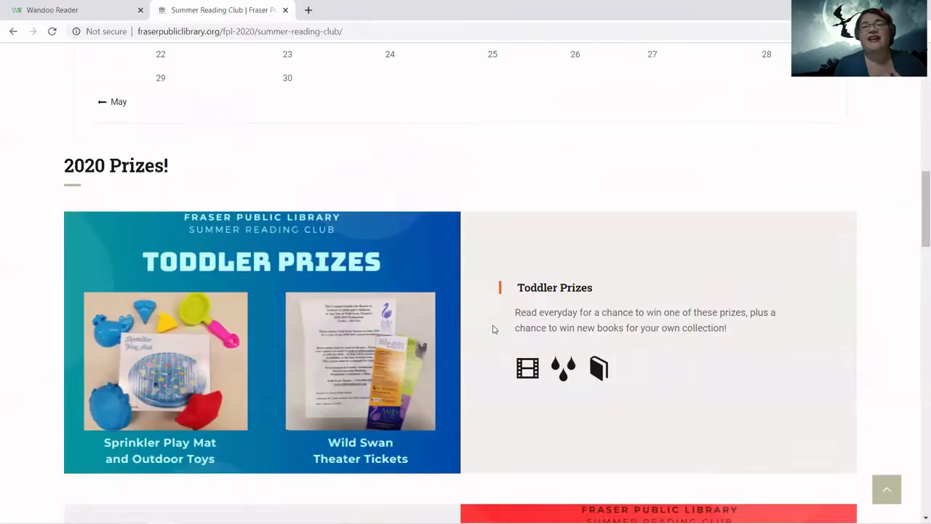
scroll(492, 330, up, 9)
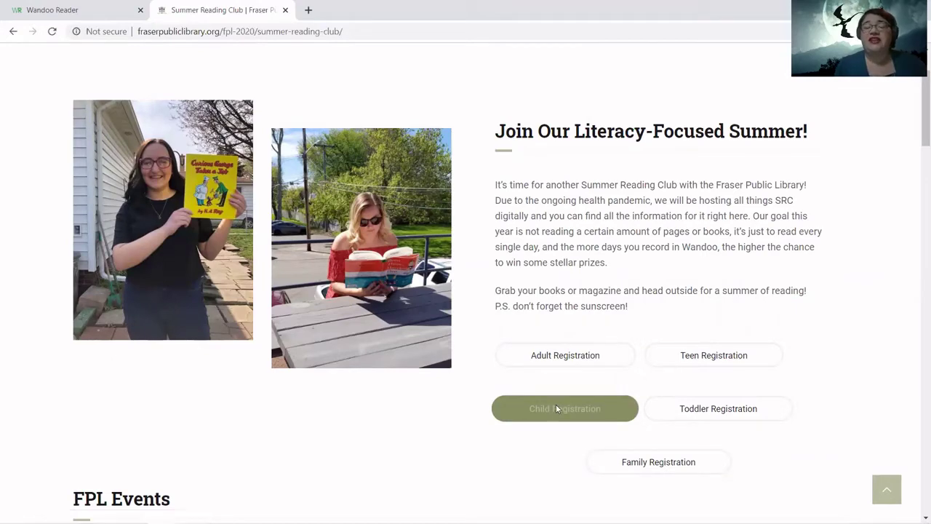
click(556, 410)
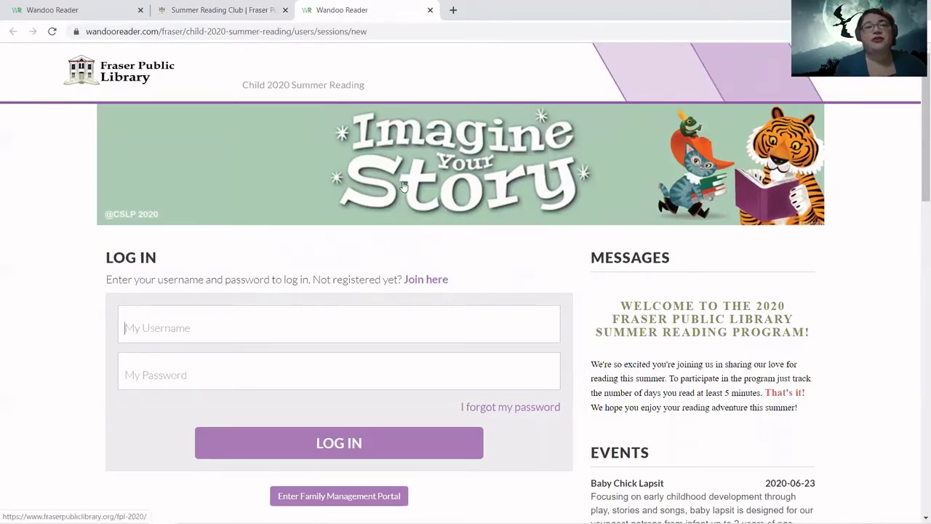
Switch to the first Wandoo Reader tab showing the test-mode login page.
click(38, 13)
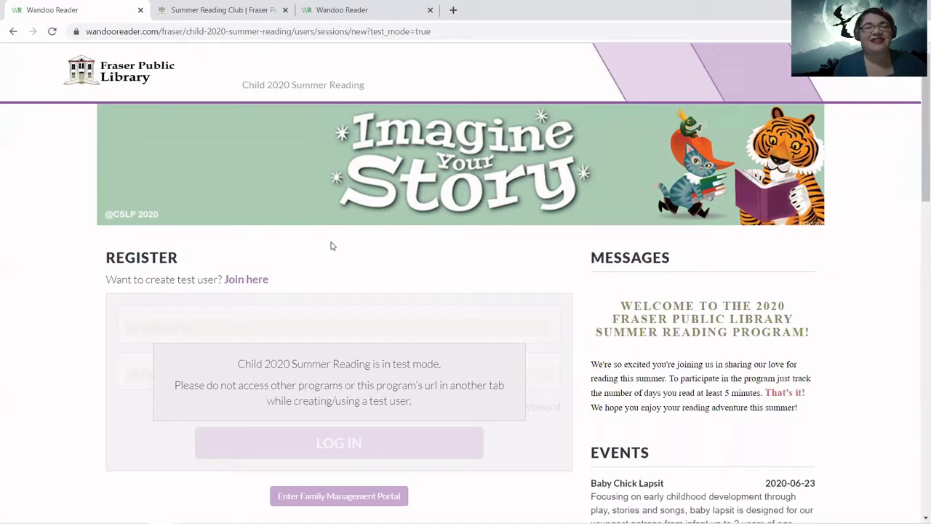
scroll(295, 251, down, 1)
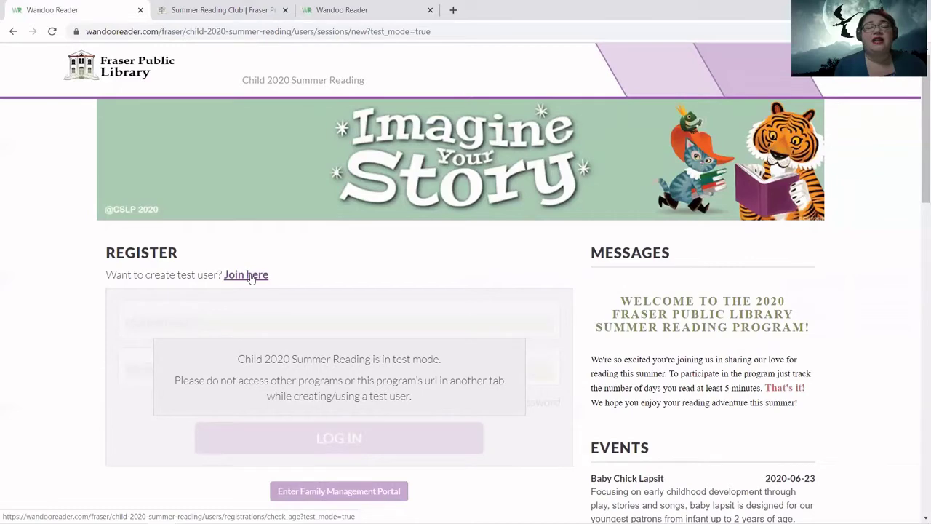
Join as a test user and submit age 9 for Child 2020 Summer Reading.
click(247, 275)
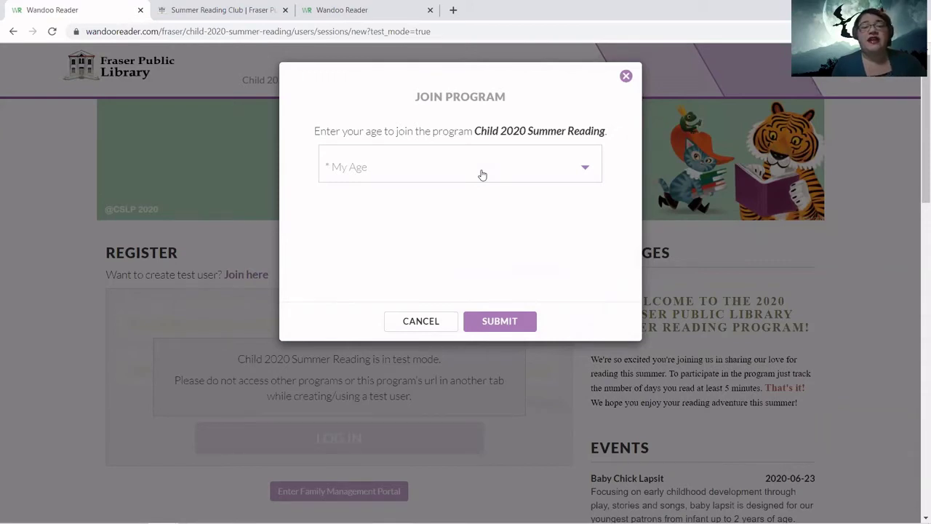
click(482, 174)
scroll(481, 260, down, 1)
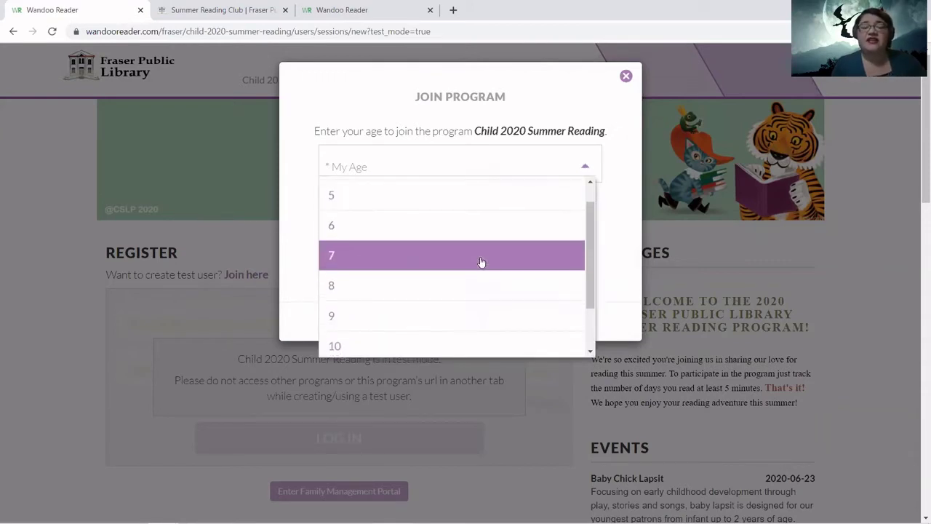
click(474, 303)
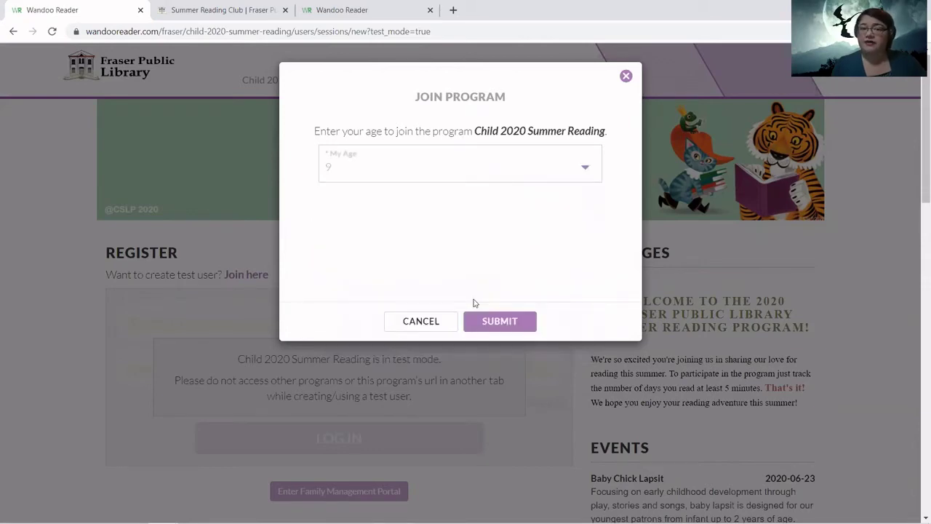
click(499, 327)
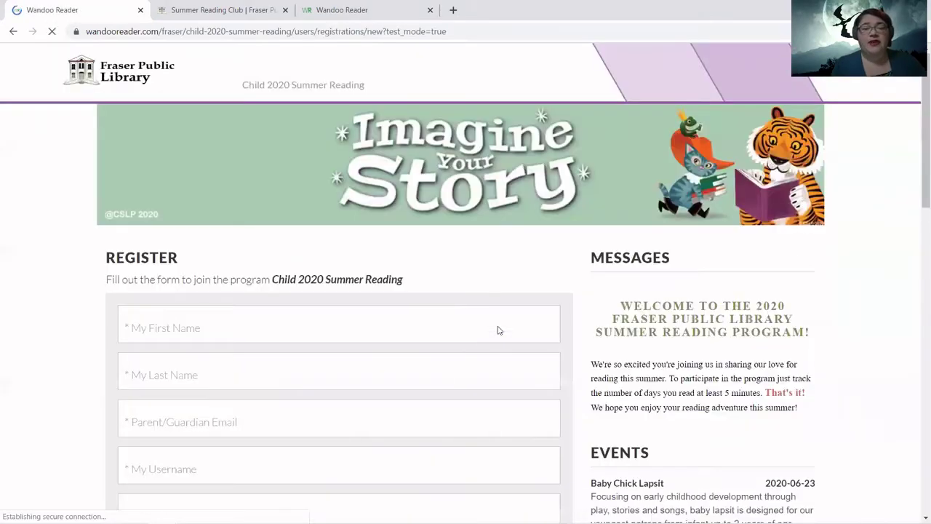
Enter the child's first name and last name on the Register form.
click(327, 322)
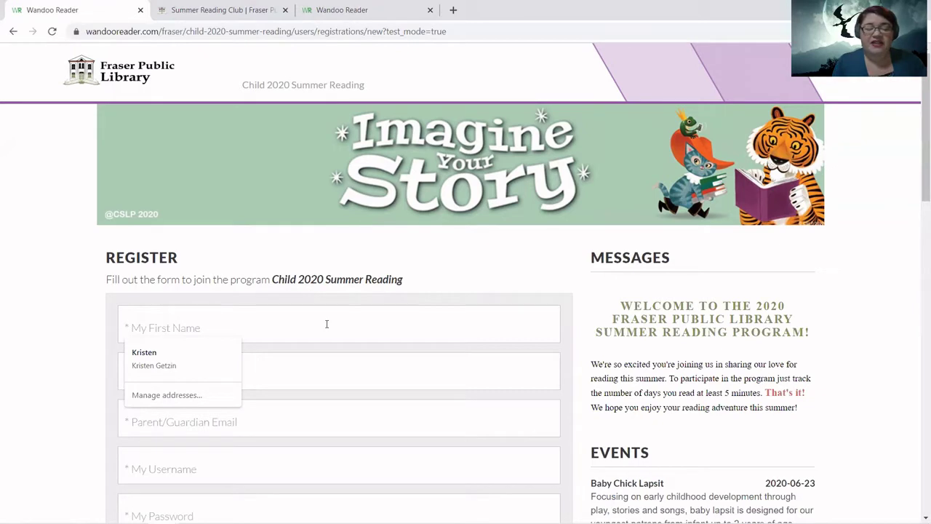
text(Amelia)
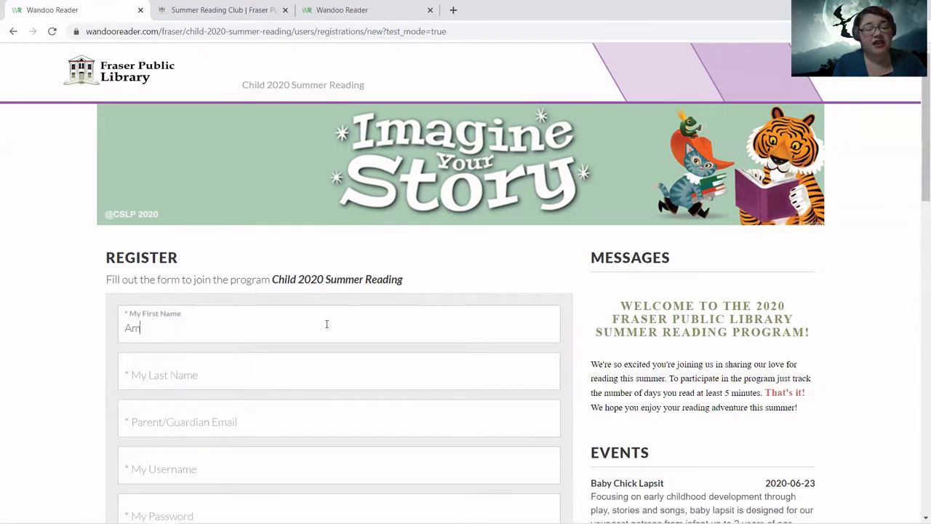
click(310, 370)
text(T)
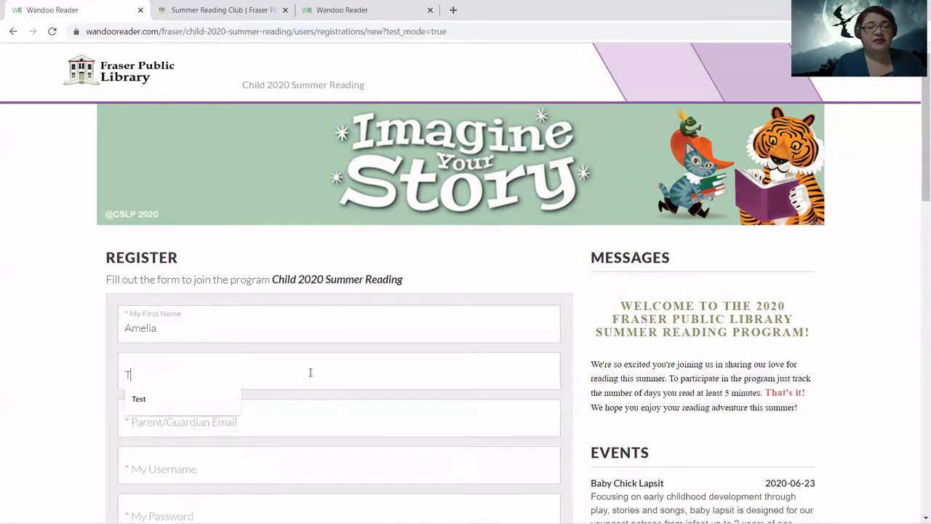
text(est)
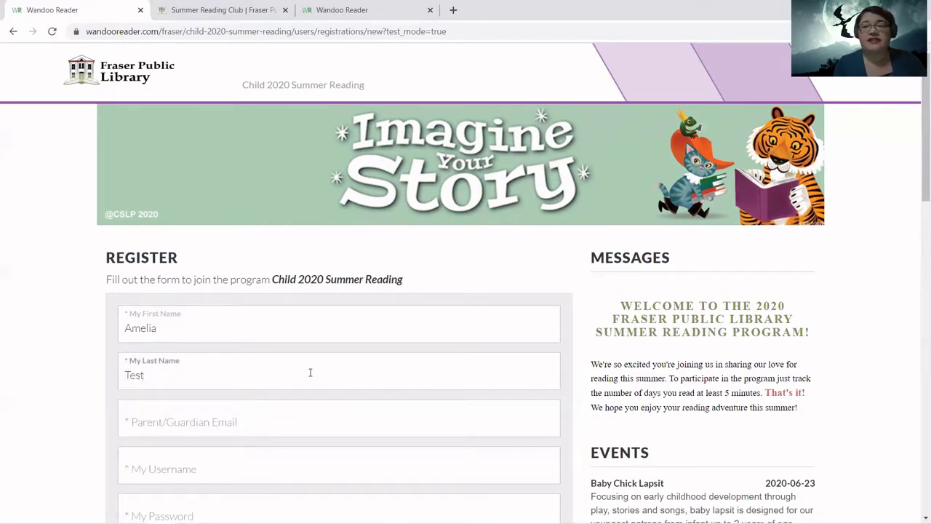
Enter the parent/guardian email address, correcting the typos.
scroll(310, 373, down, 3)
click(245, 311)
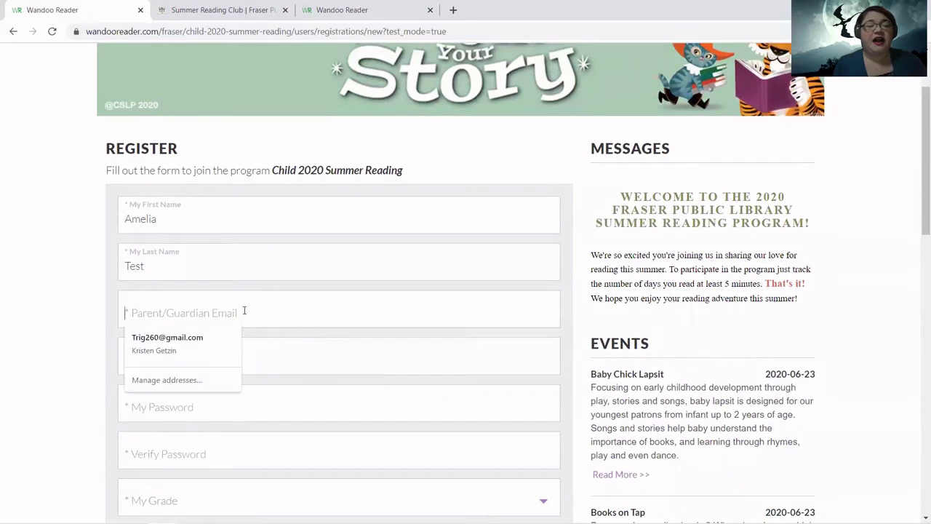
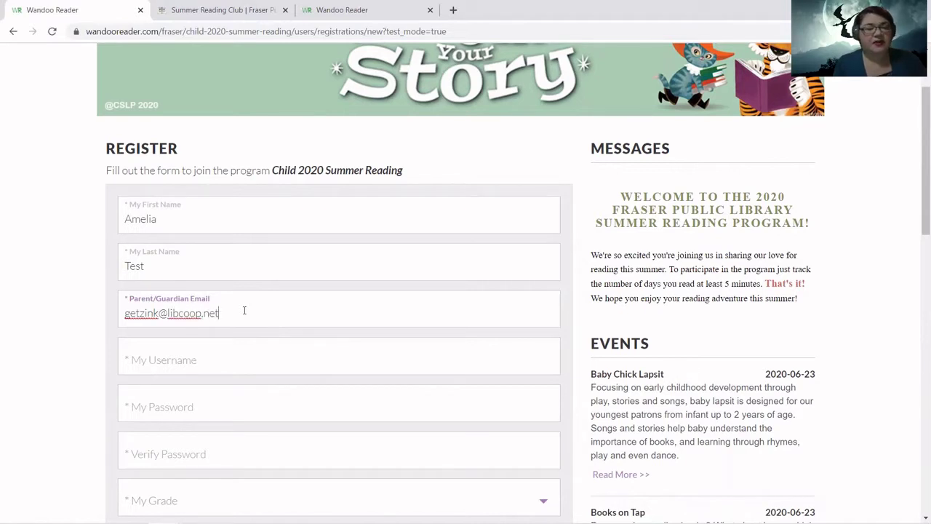
scroll(245, 313, down, 1)
click(244, 314)
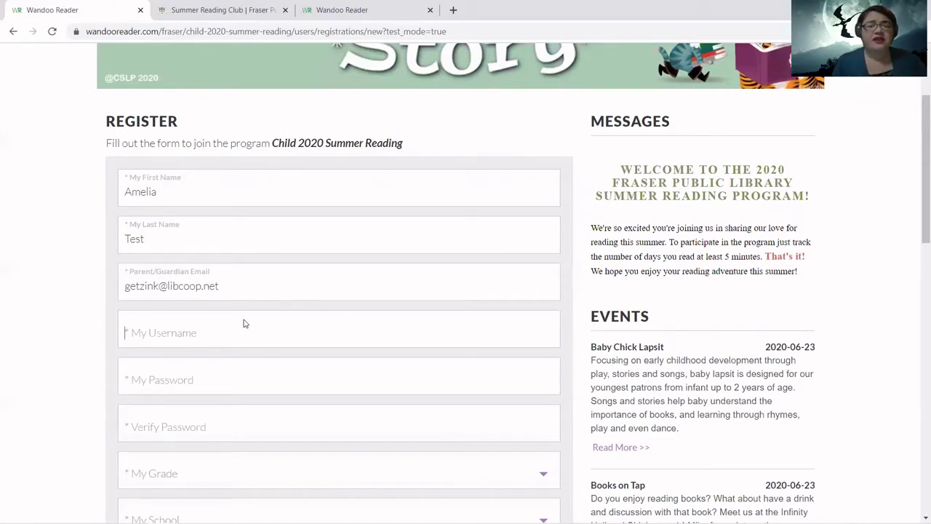
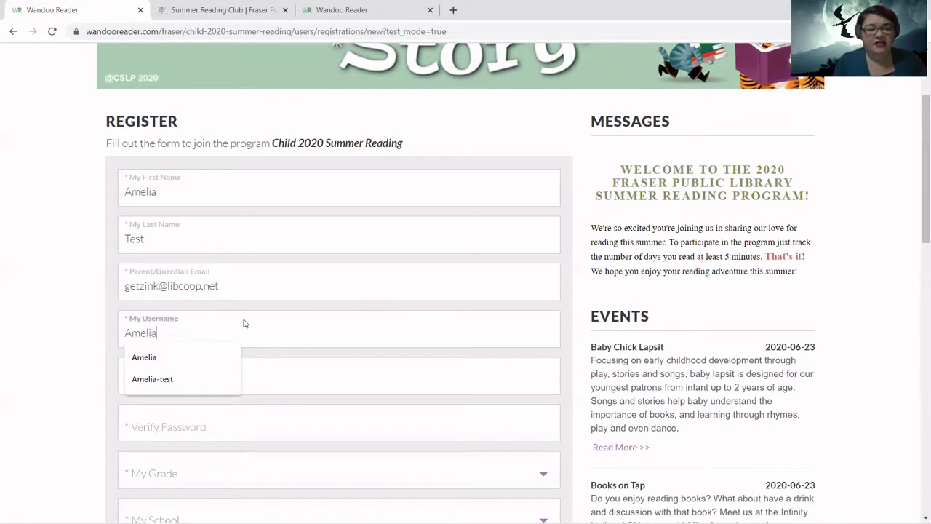
Enter the suggested username and a six-character password in both password fields.
click(195, 377)
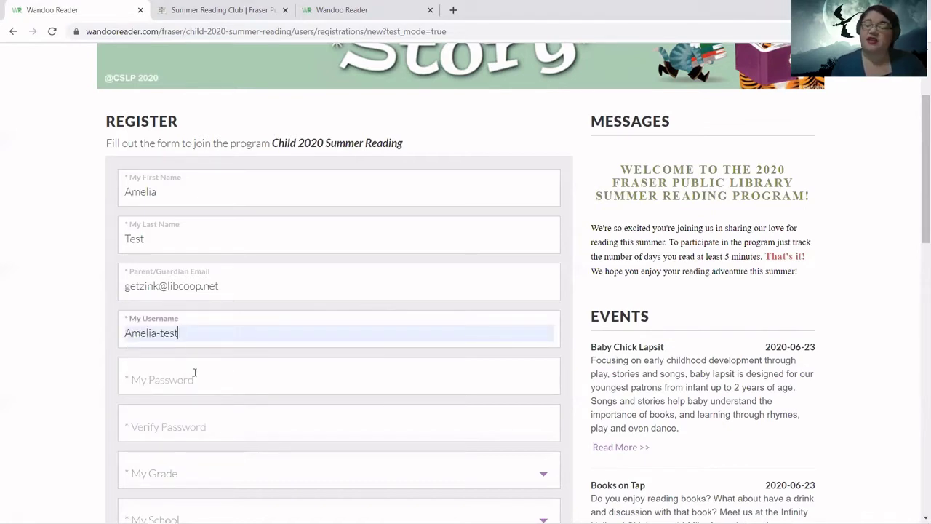
click(195, 373)
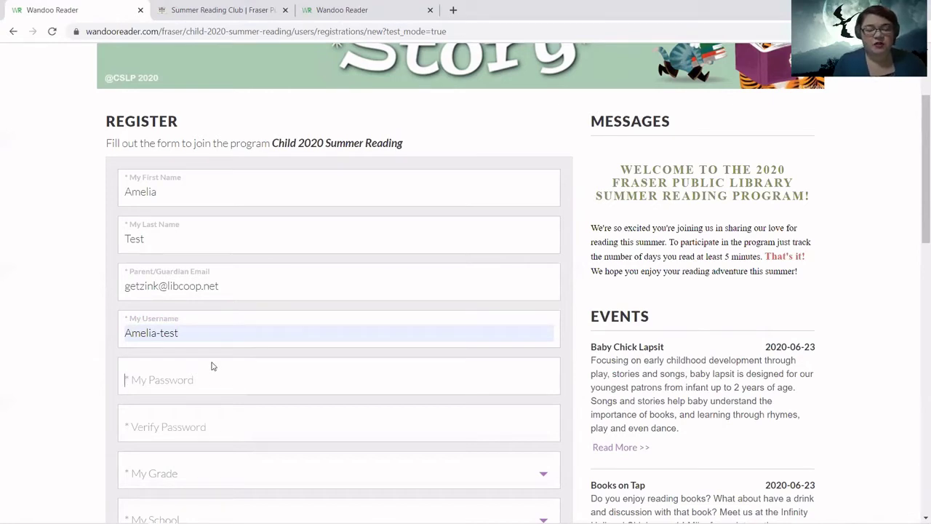
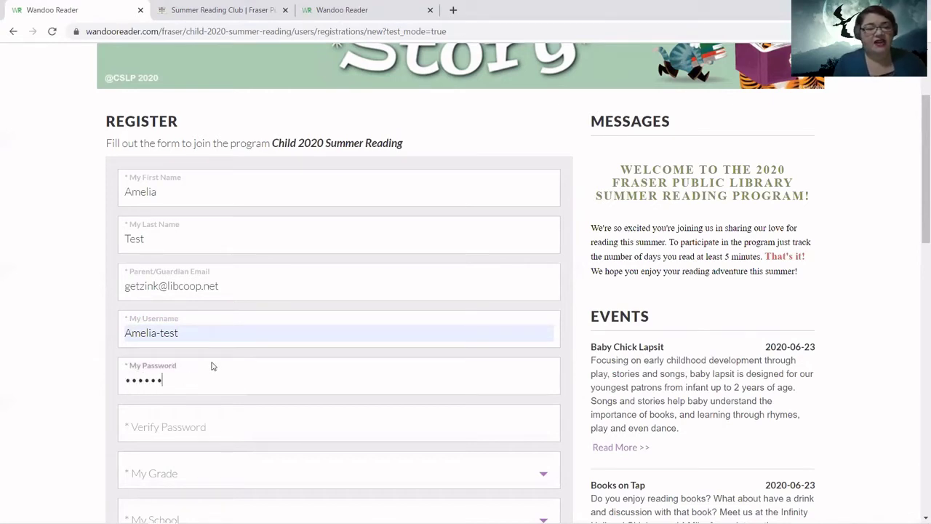
click(218, 424)
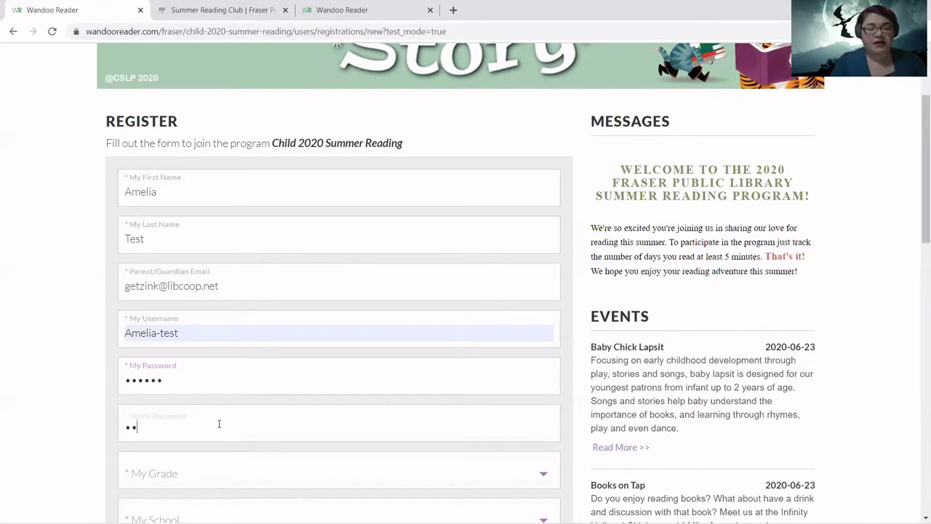
scroll(218, 428, down, 2)
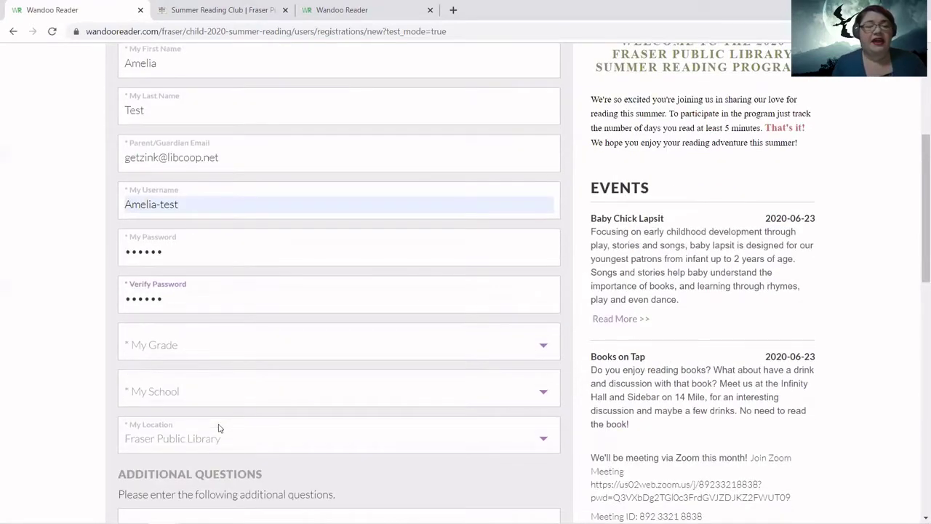
Set the grade to 4 and the school to Salk Elementary School.
click(293, 346)
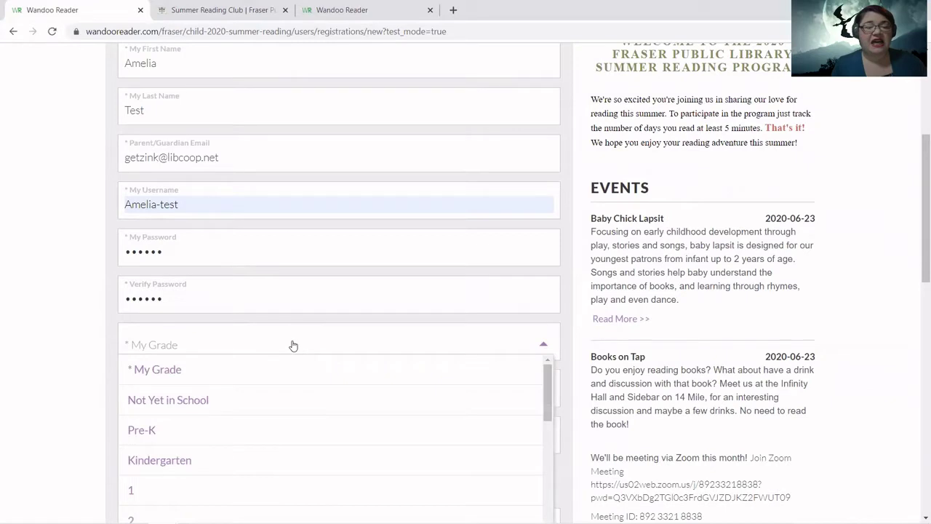
scroll(293, 420, down, 2)
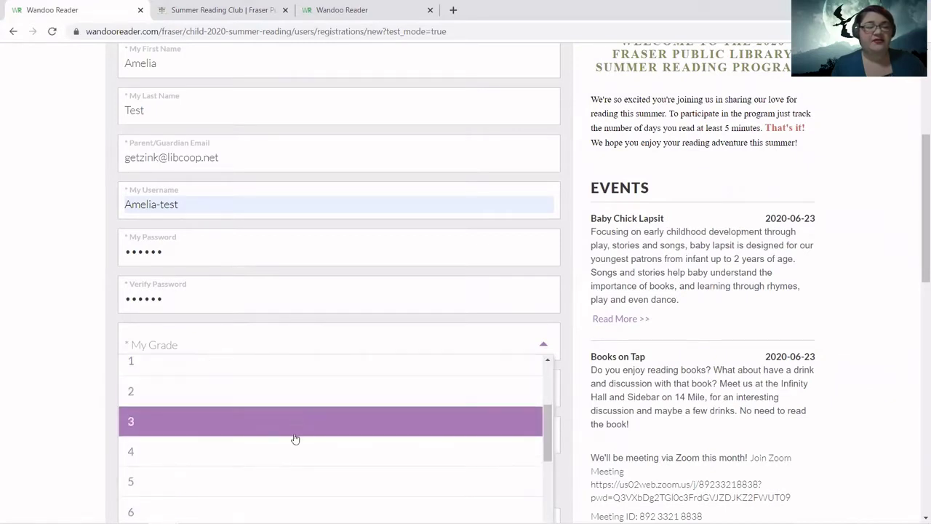
click(293, 456)
click(349, 401)
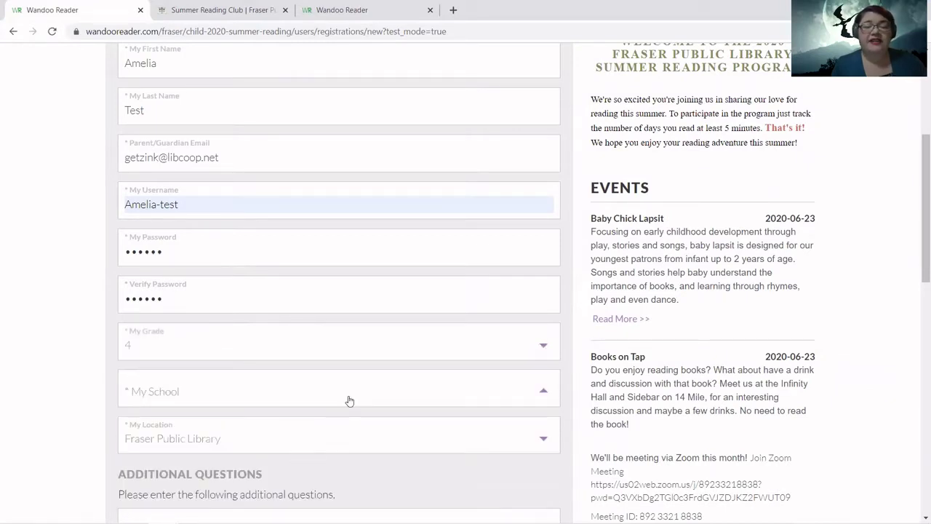
scroll(339, 446, down, 4)
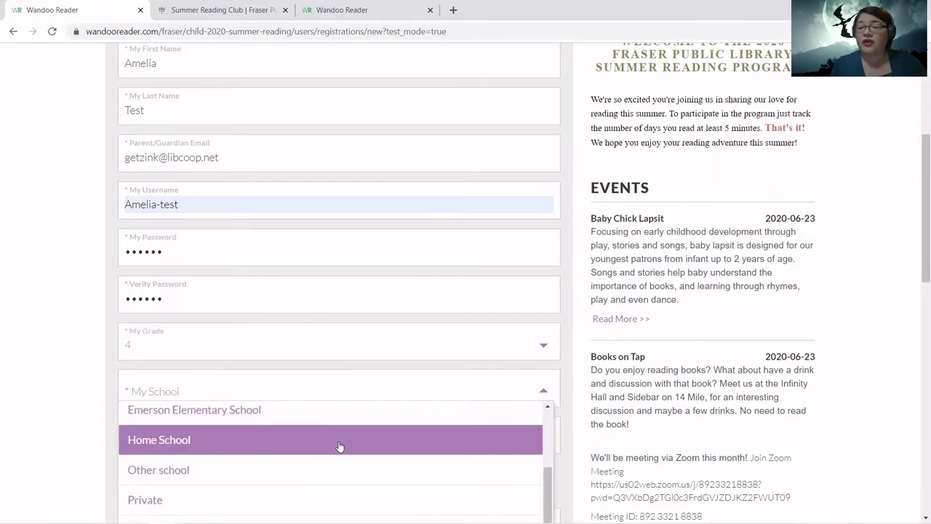
scroll(339, 447, up, 1)
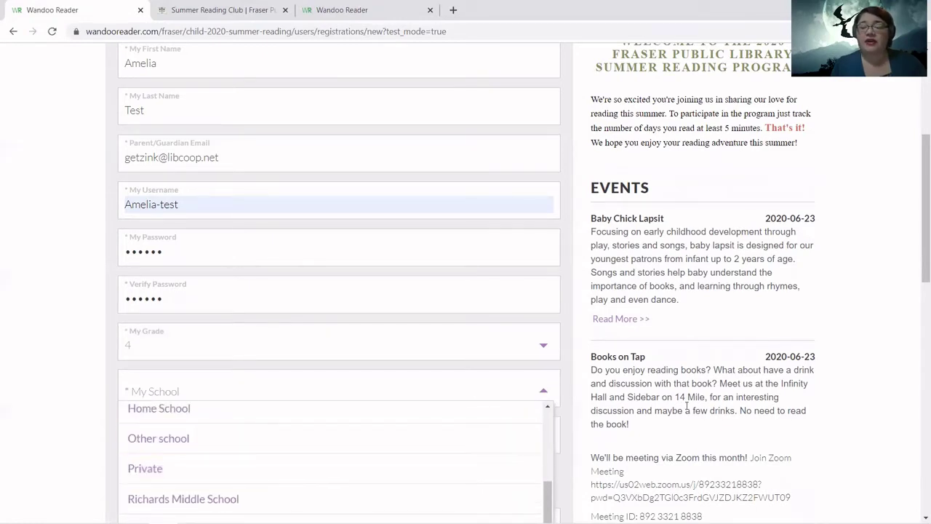
scroll(409, 386, down, 2)
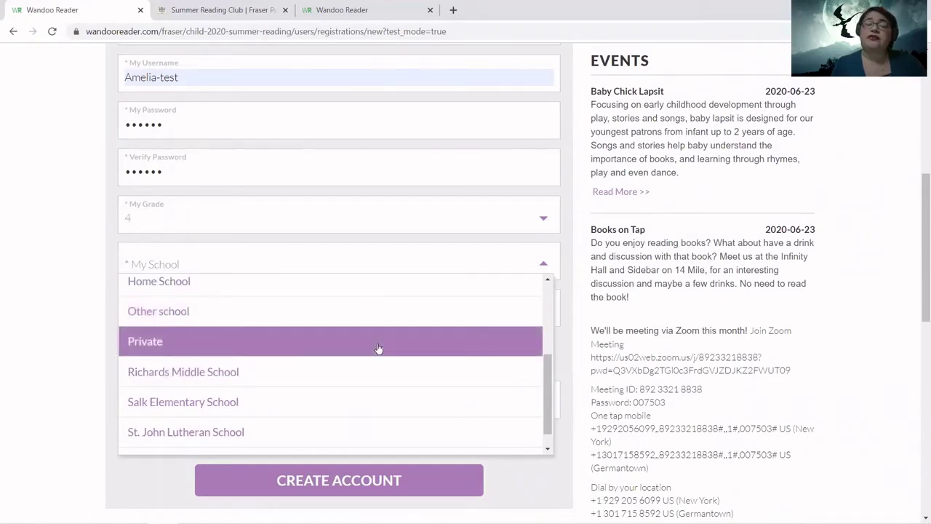
click(367, 409)
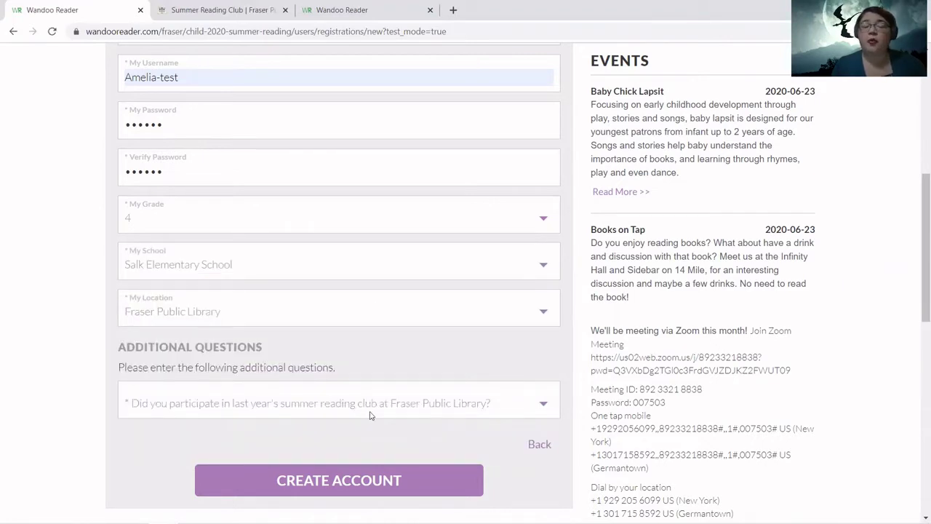
Answer No to last year's club question and create the account.
click(478, 404)
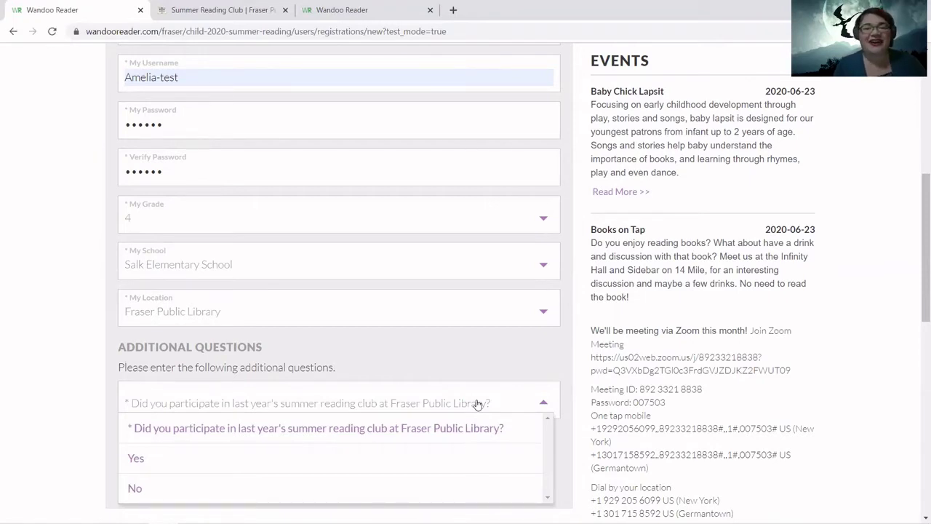
click(426, 492)
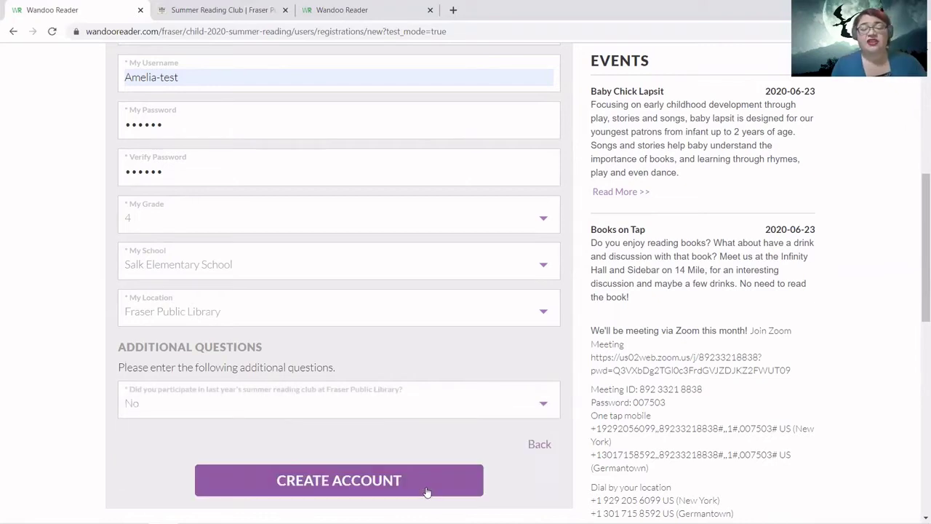
click(427, 492)
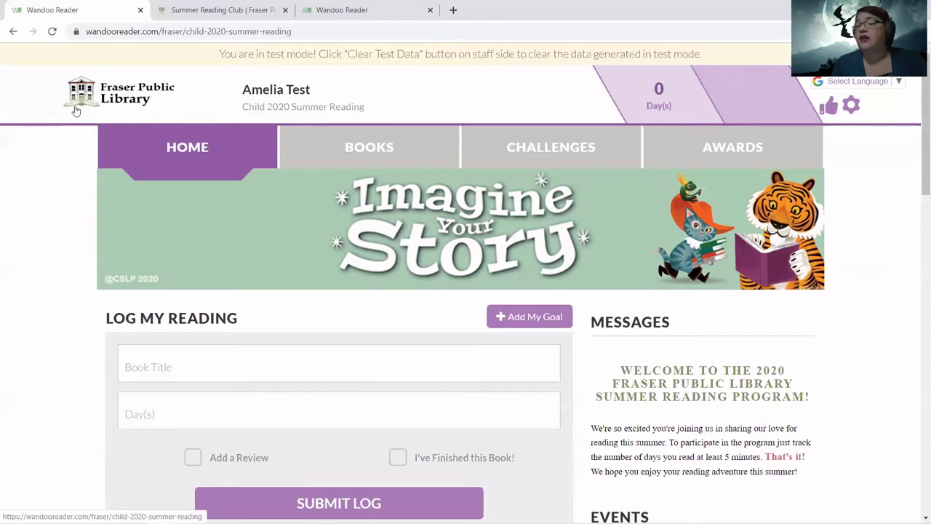
Scroll the Home tab to review the empty reading log and the community goal at 10/500 days.
scroll(362, 326, down, 2)
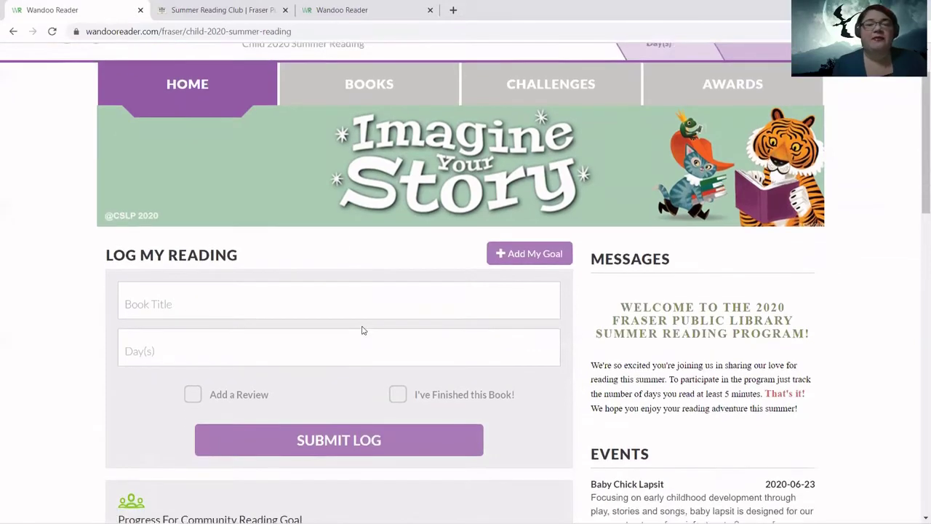
scroll(363, 325, down, 2)
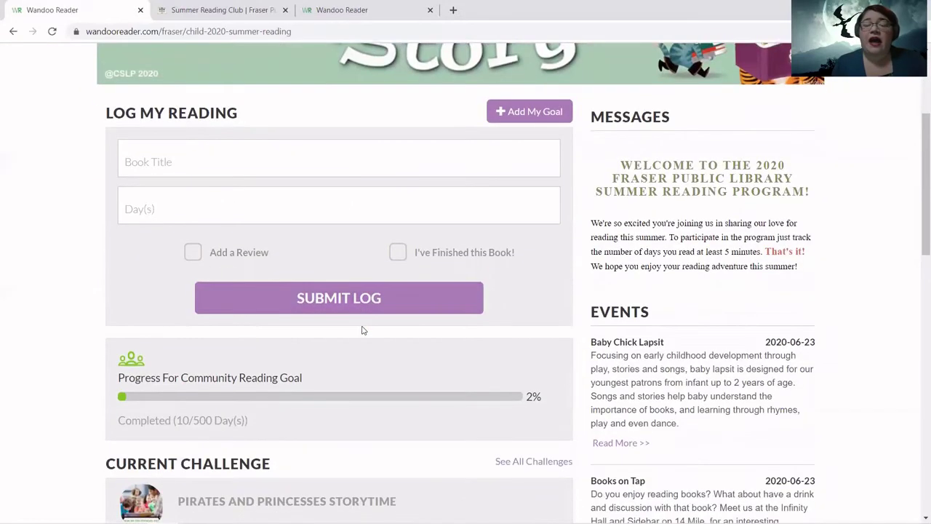
scroll(362, 330, up, 2)
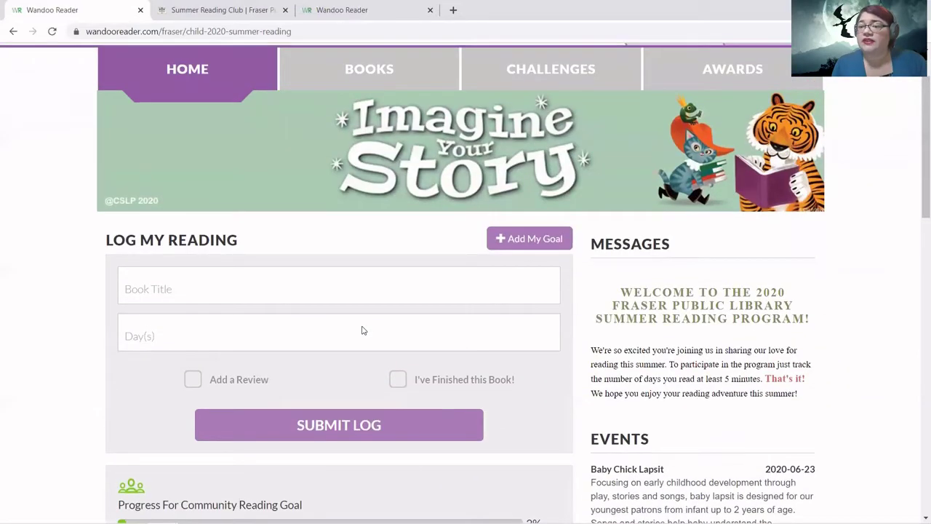
scroll(362, 330, down, 1)
scroll(363, 330, up, 2)
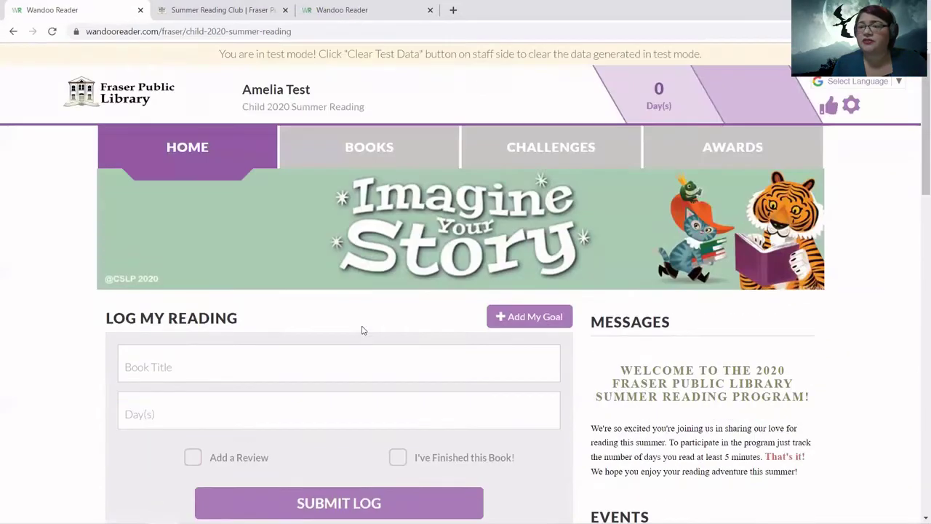
scroll(363, 330, down, 2)
scroll(364, 330, up, 1)
scroll(363, 330, down, 2)
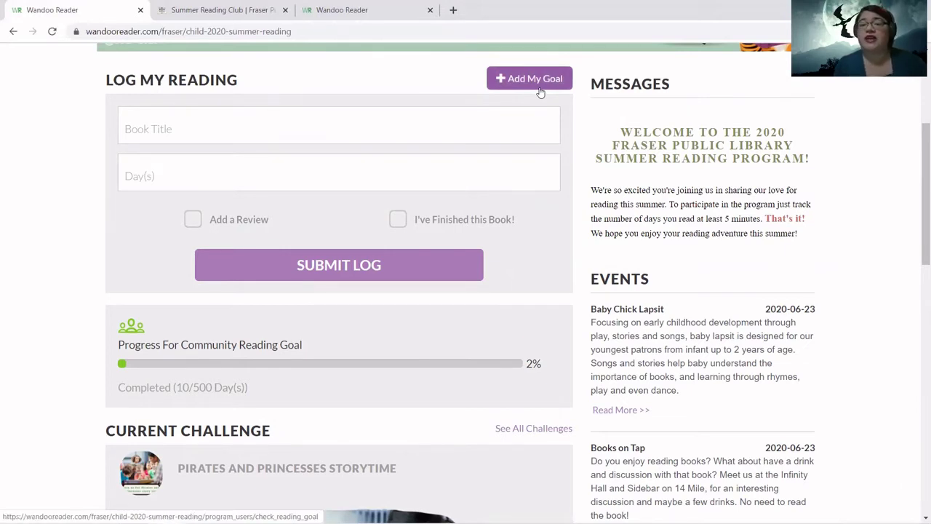
Add a personal reading goal named 'summer goal' with a 20-day target.
click(541, 93)
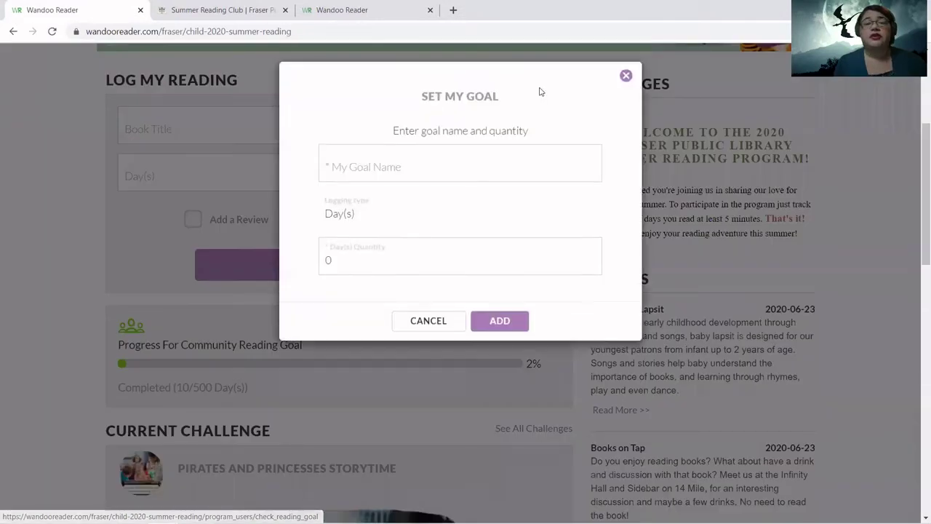
click(474, 170)
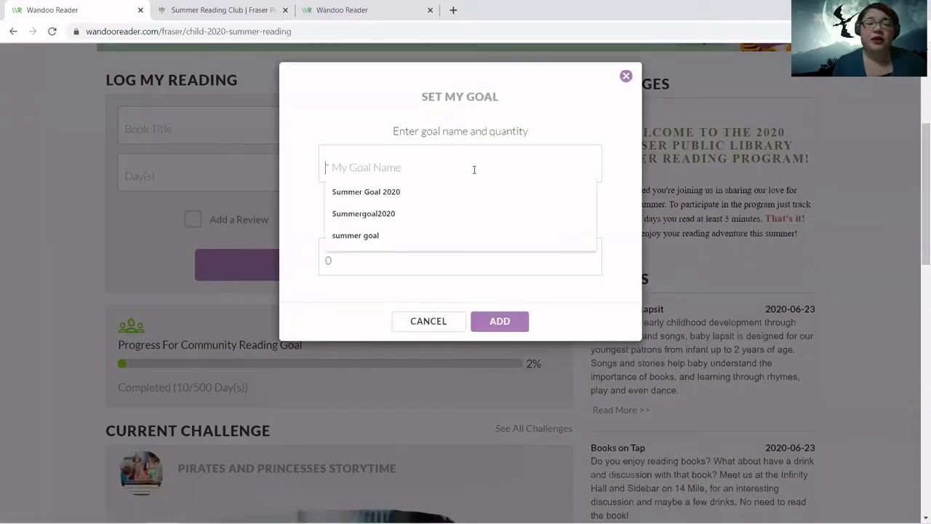
click(385, 235)
click(397, 256)
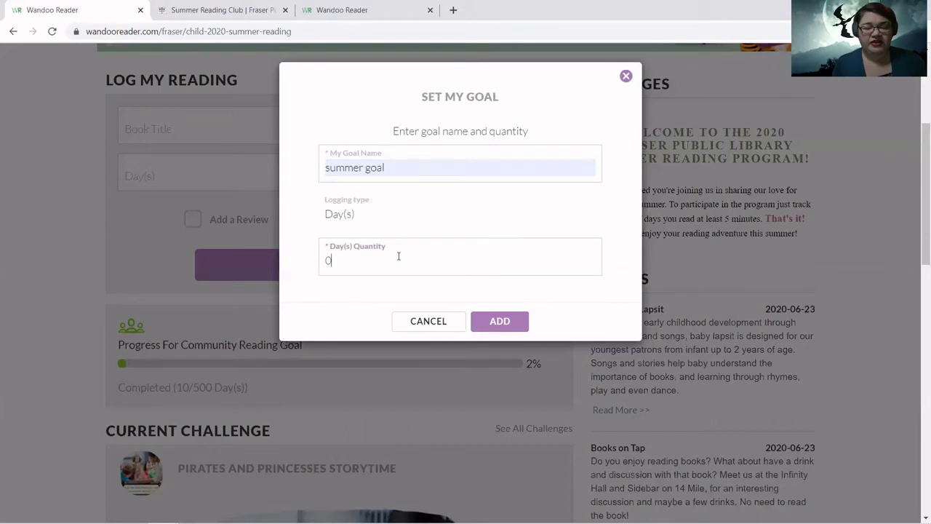
key(BackSpace)
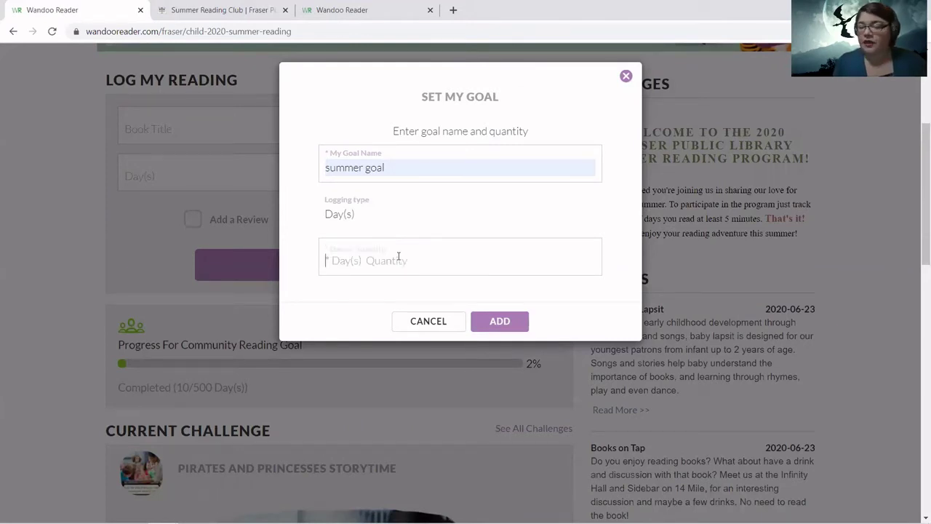
text(20)
click(512, 321)
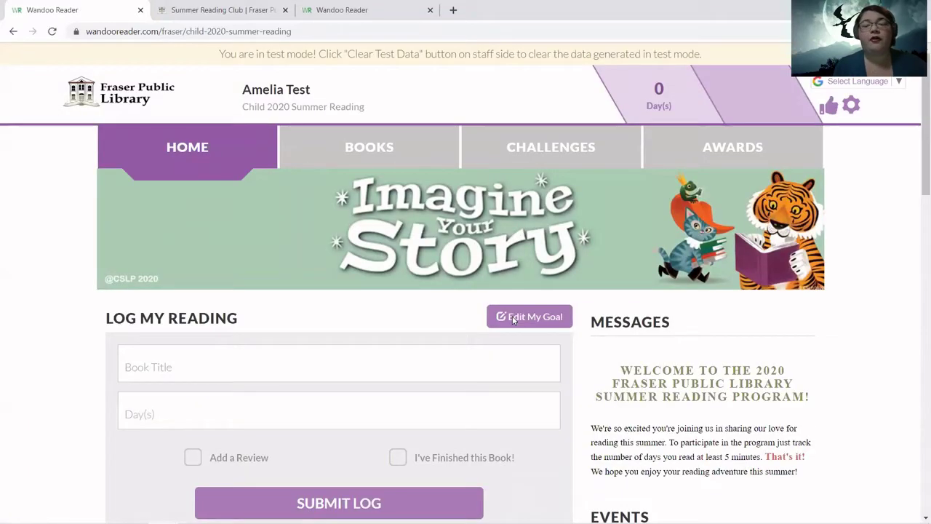
scroll(513, 320, down, 3)
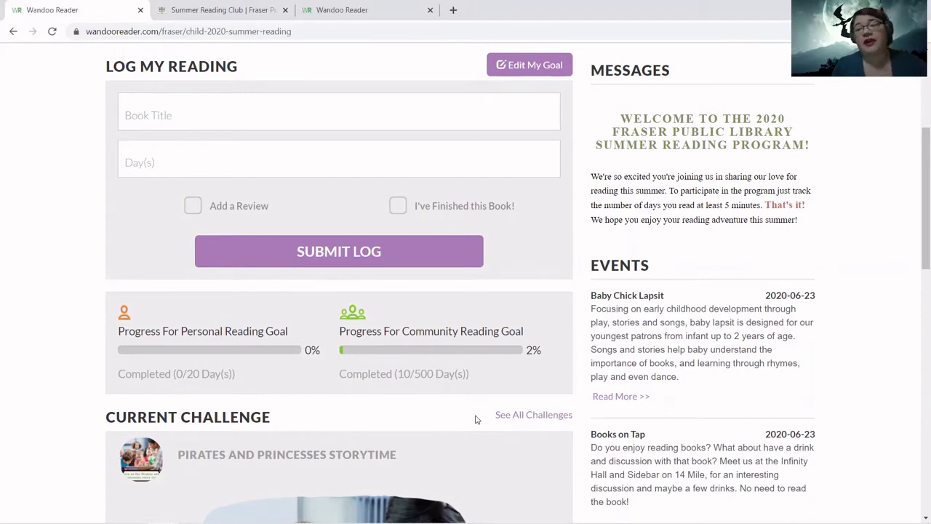
scroll(476, 420, down, 1)
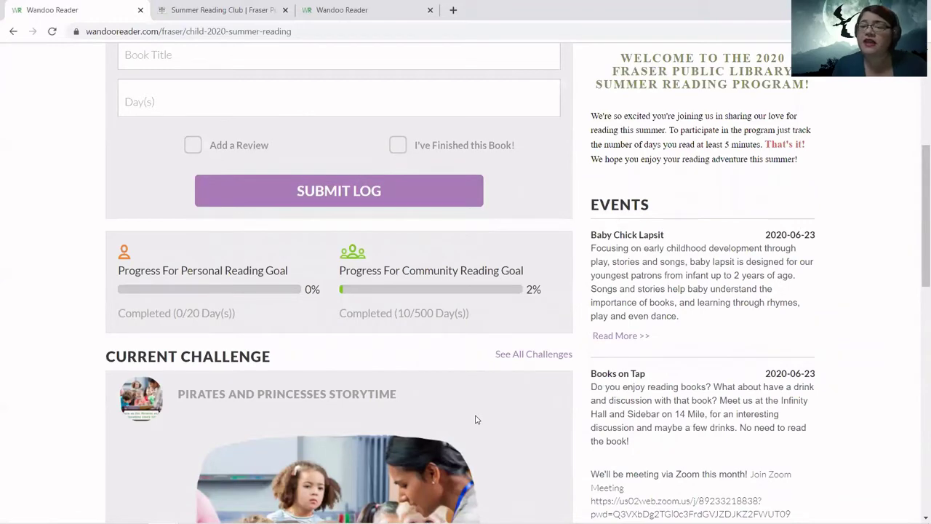
scroll(476, 420, down, 1)
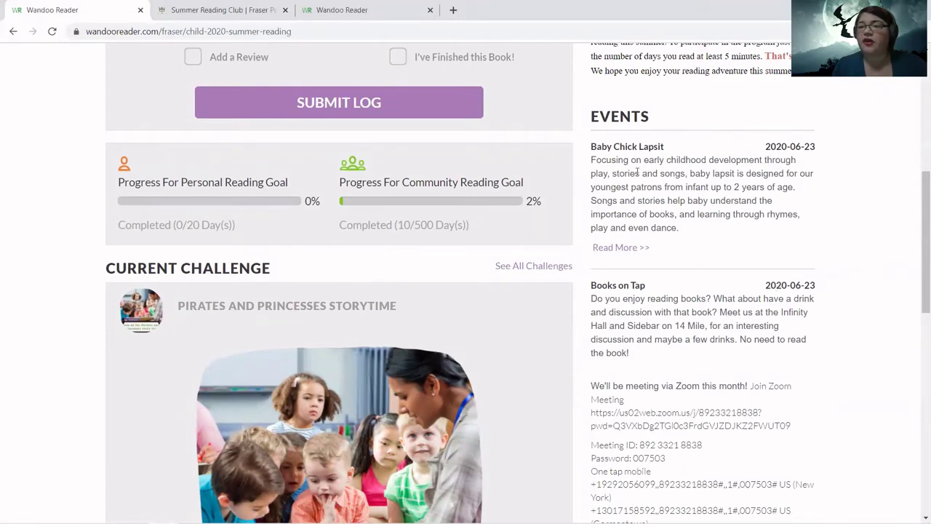
scroll(485, 338, down, 2)
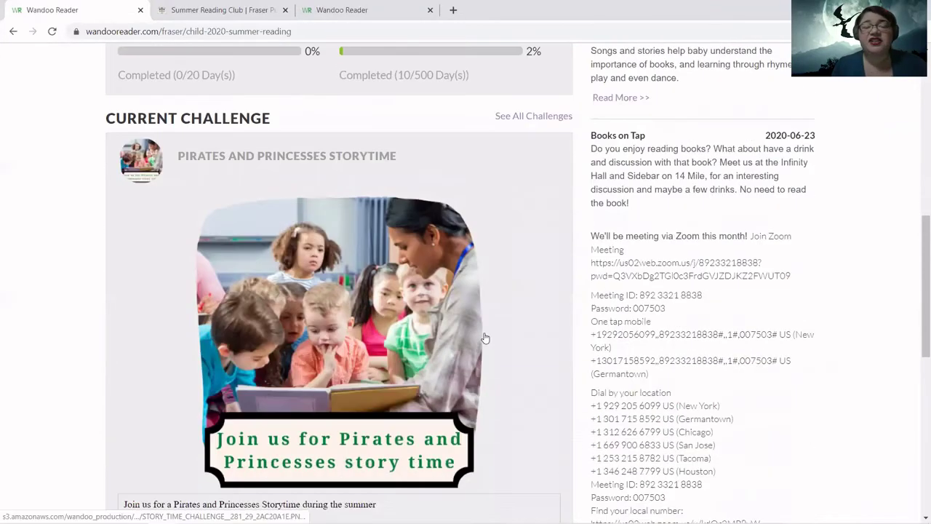
scroll(486, 337, down, 5)
scroll(485, 338, up, 4)
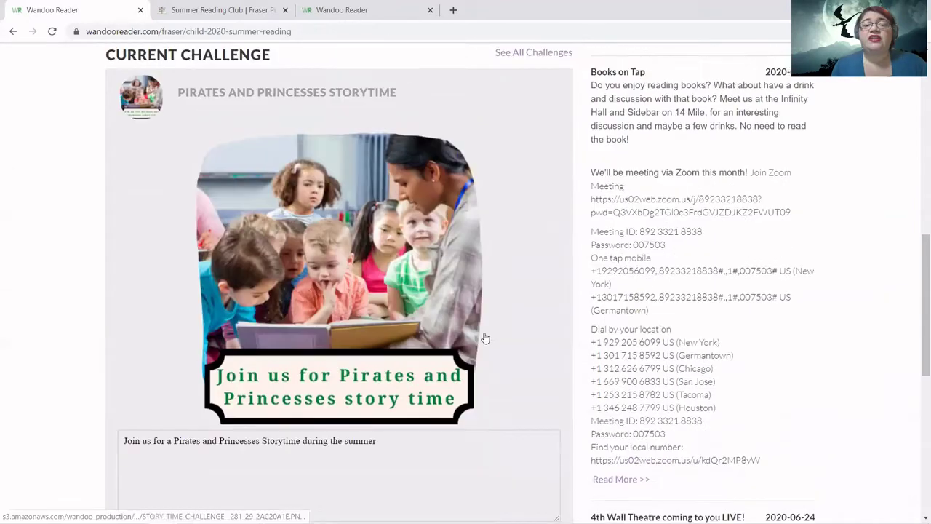
scroll(485, 337, up, 1)
scroll(485, 338, up, 1)
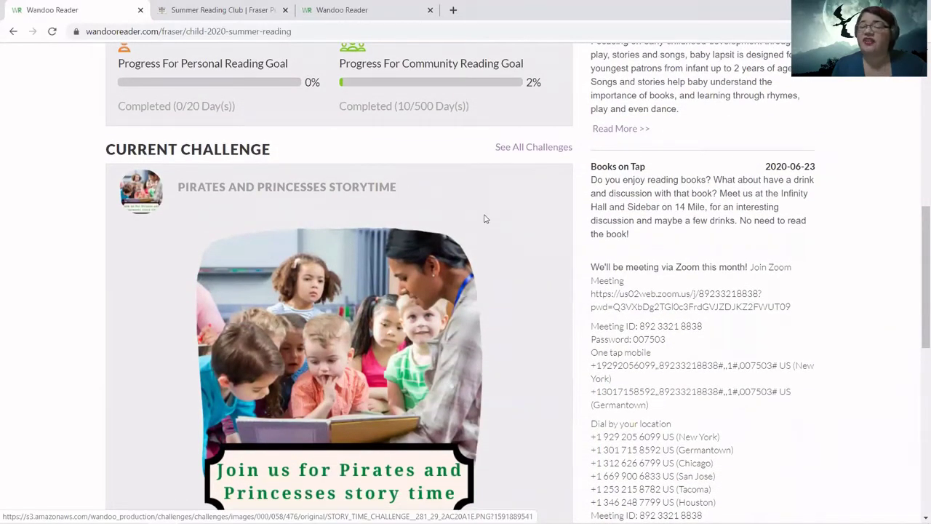
scroll(485, 219, down, 1)
scroll(486, 219, down, 1)
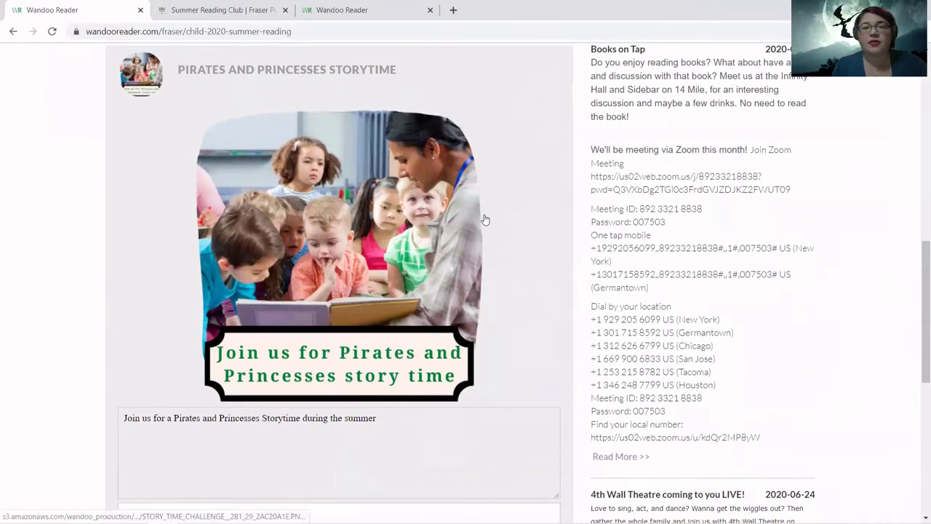
scroll(485, 220, down, 1)
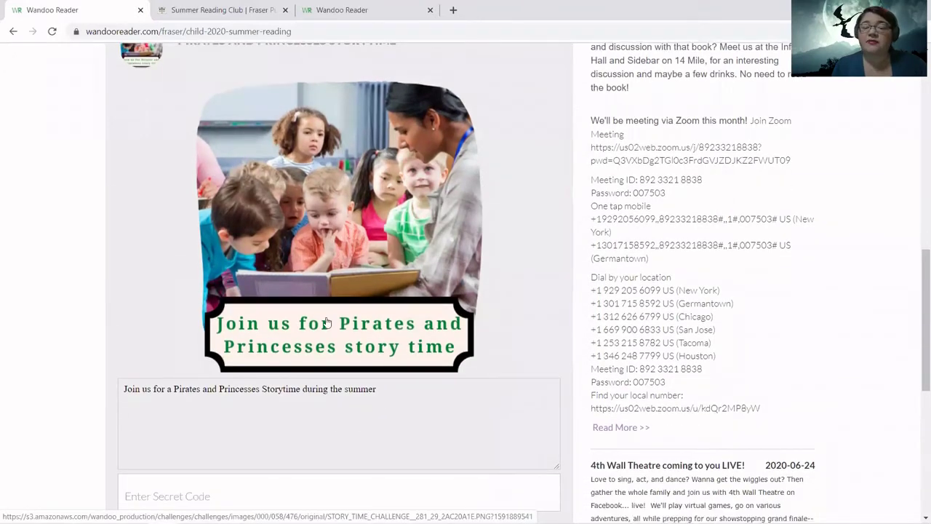
scroll(542, 287, down, 2)
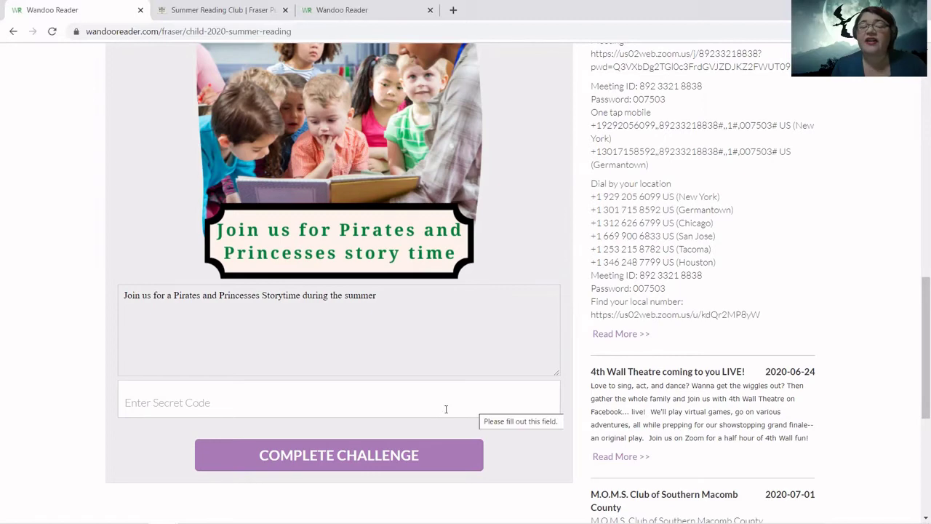
scroll(521, 267, up, 5)
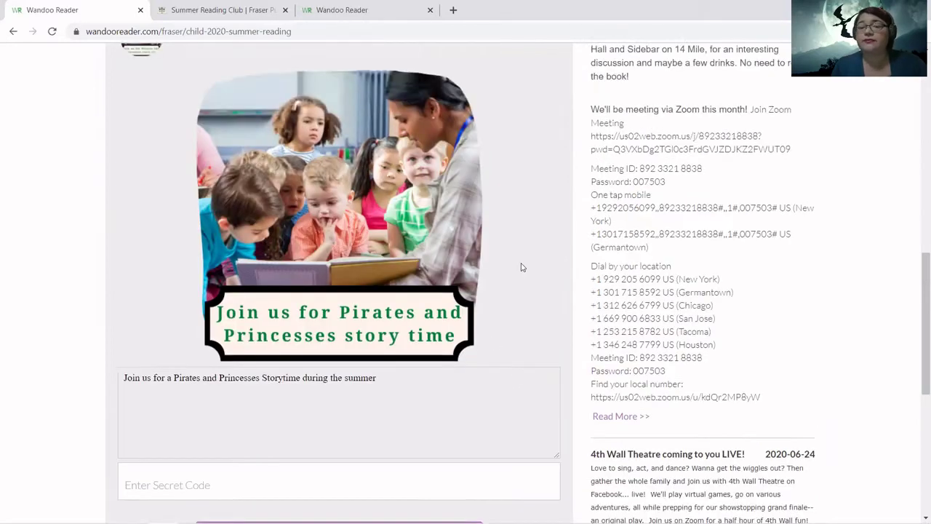
scroll(521, 267, up, 3)
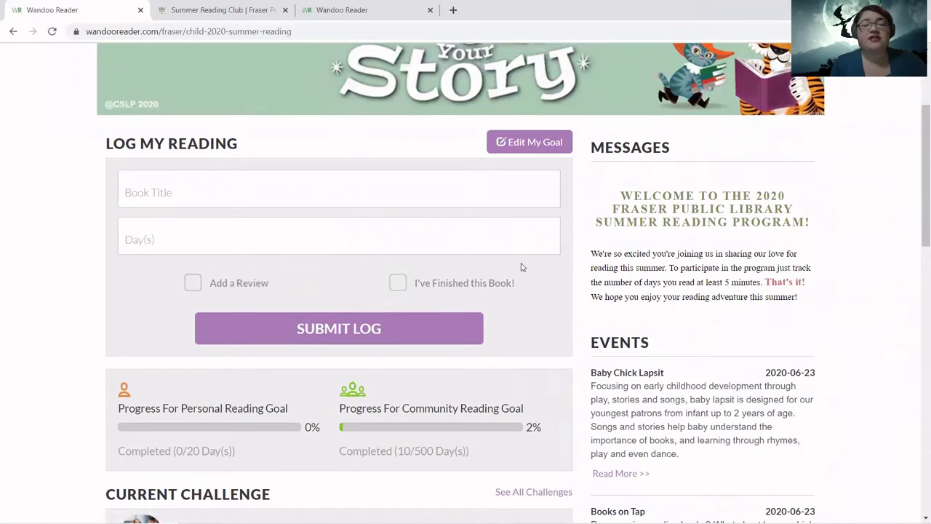
scroll(521, 267, up, 2)
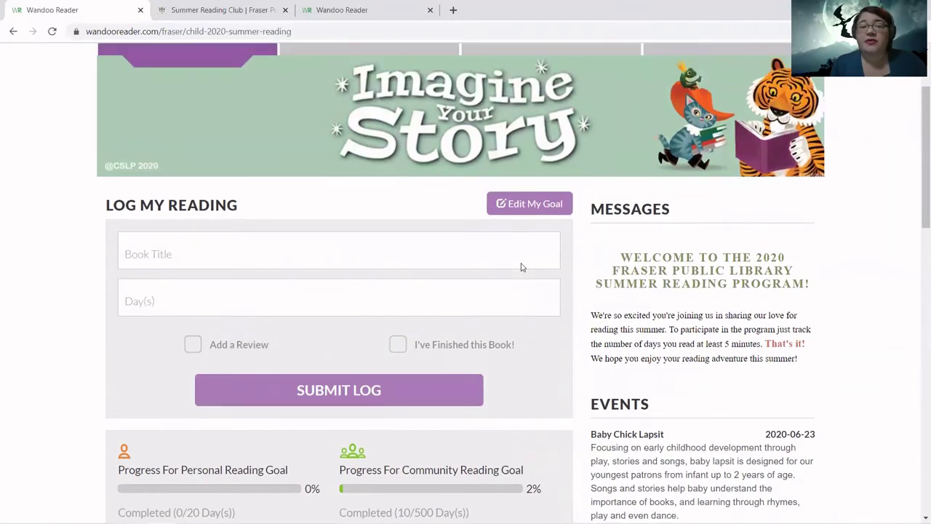
Pick The Complete Anne of Green Gables Boxed Set from the 'Anne' suggestions and enter 1 day.
click(354, 248)
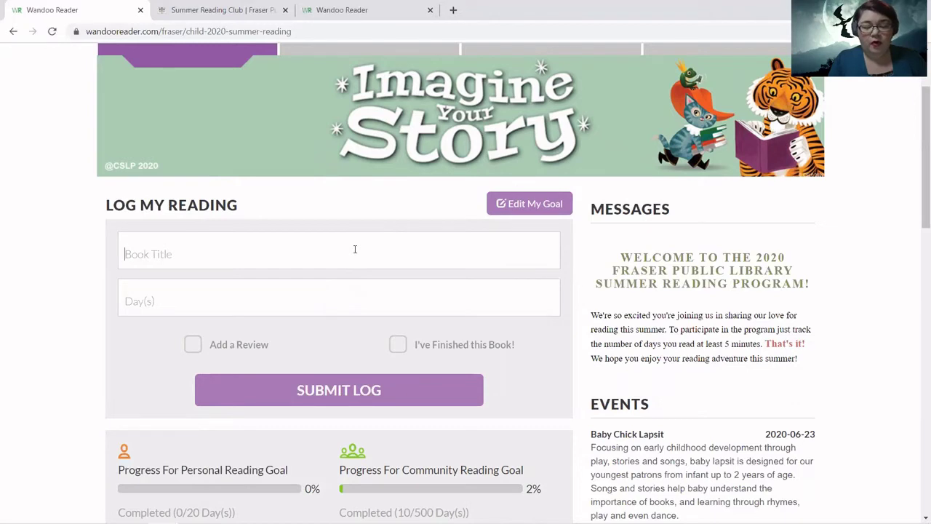
text(Ann)
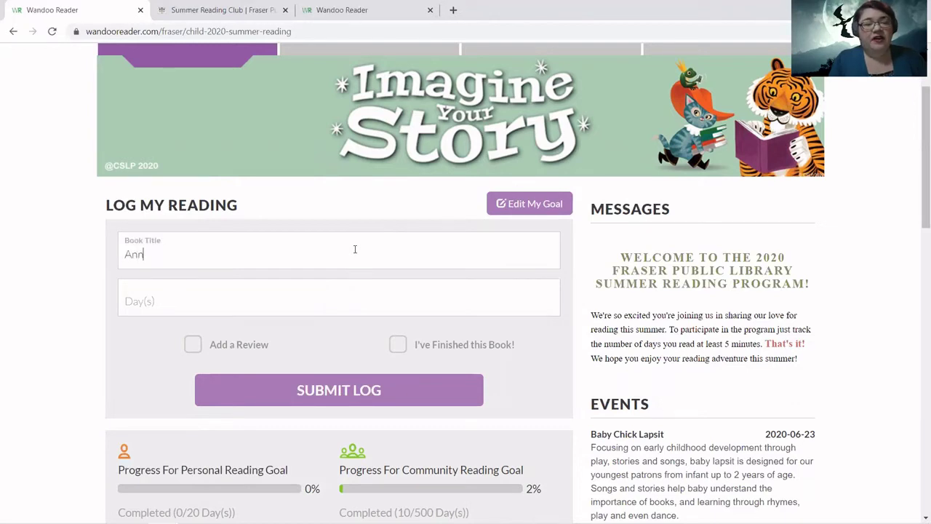
text(e)
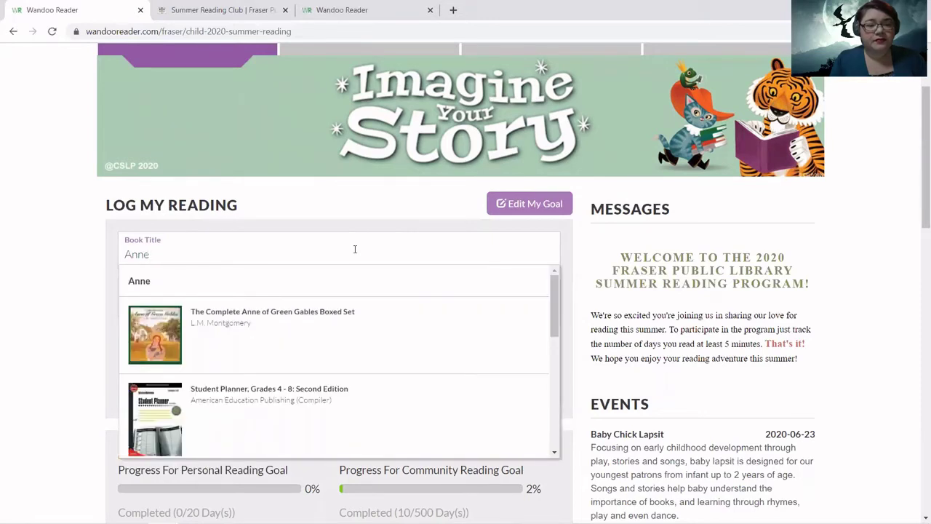
click(352, 329)
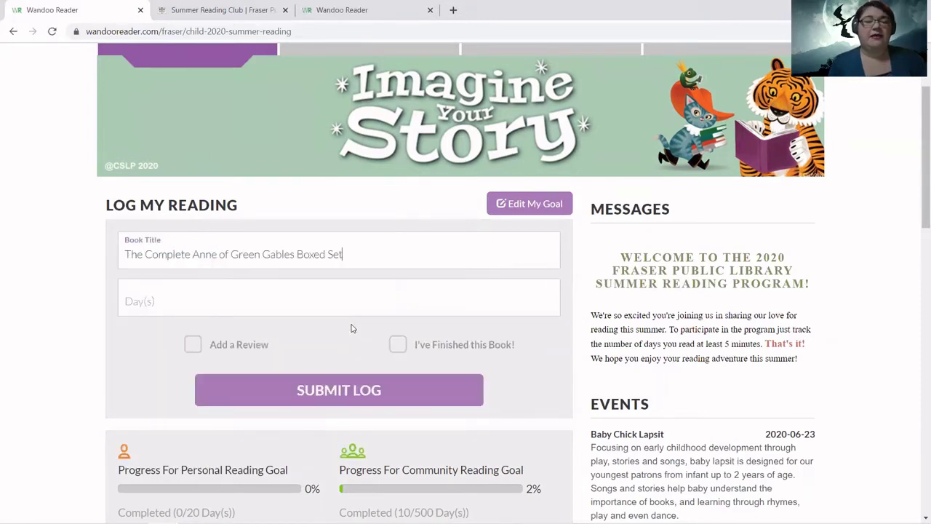
click(326, 304)
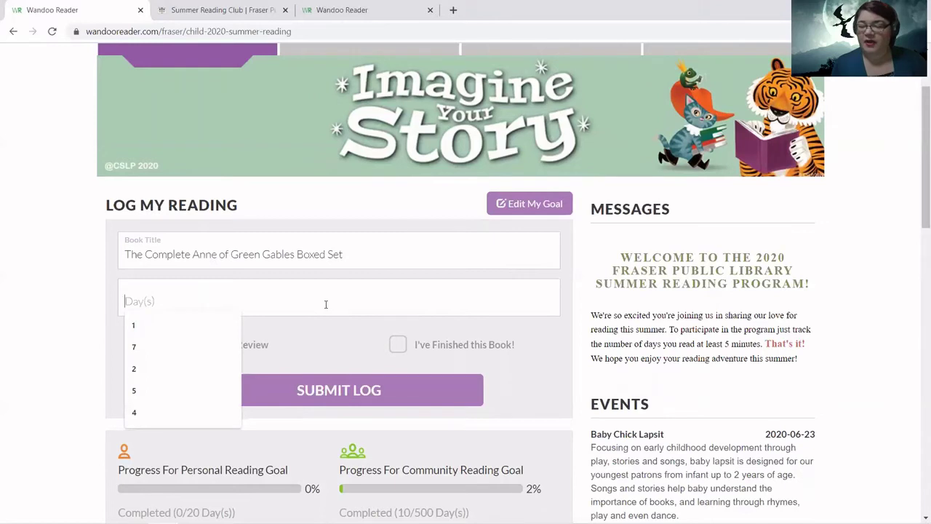
text(1)
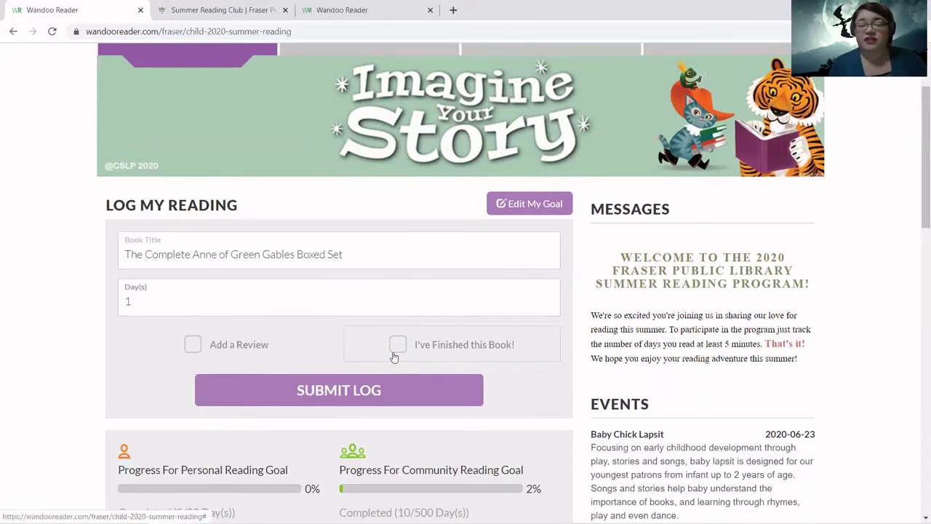
Add the review 'I really like this main character!' and rate the book Like.
click(281, 361)
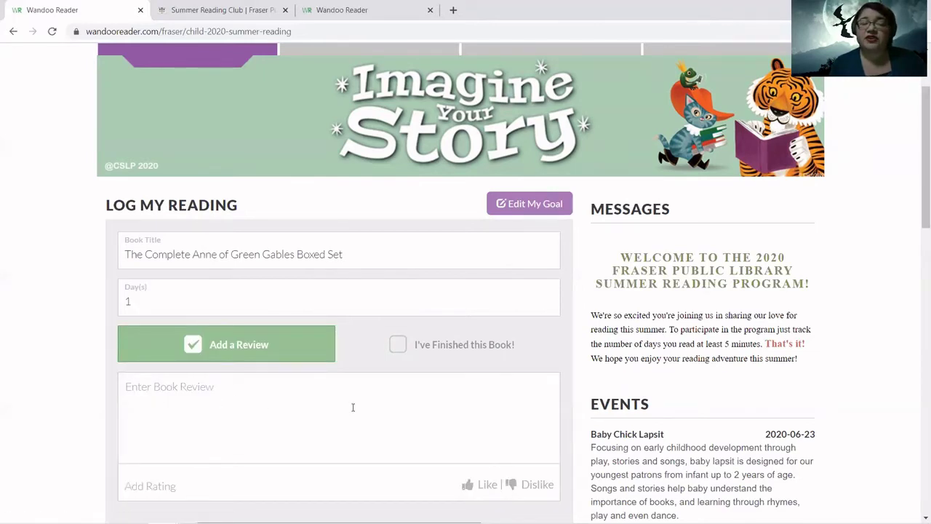
click(193, 392)
text(I)
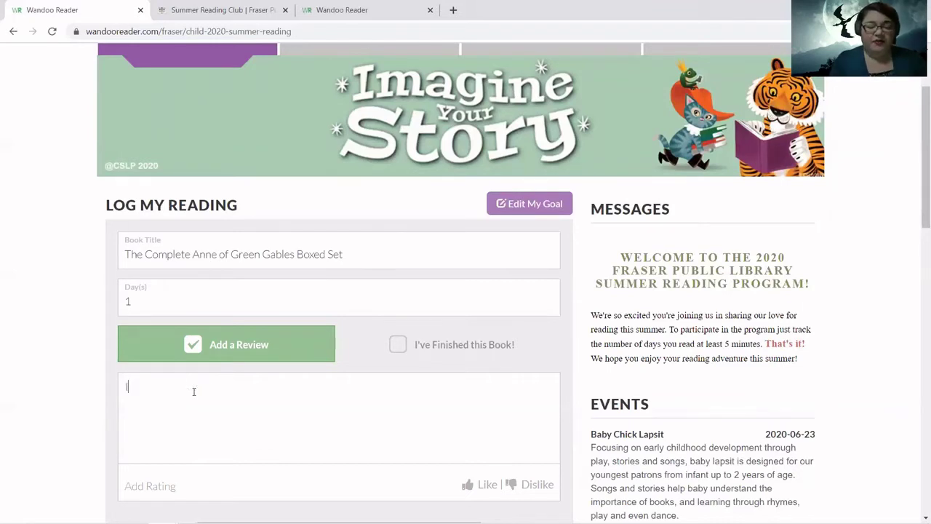
text( really)
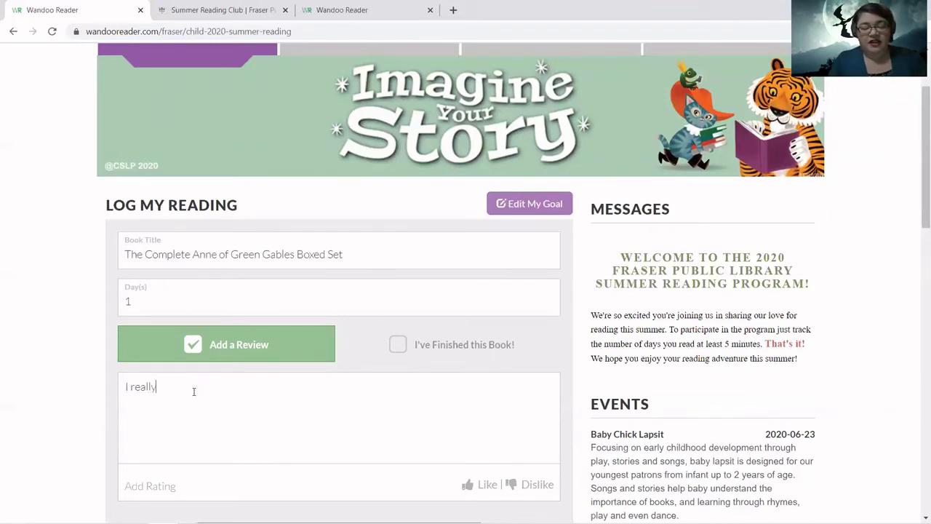
text( like this)
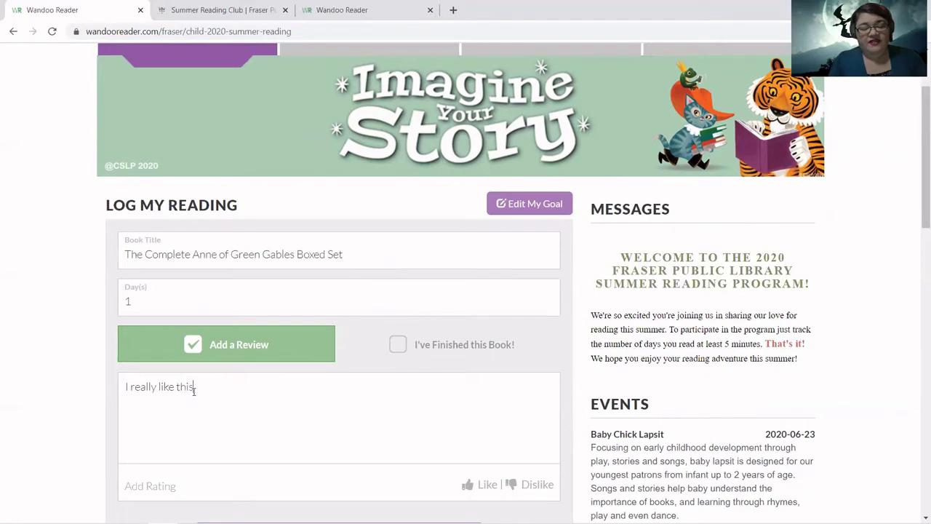
text( main character)
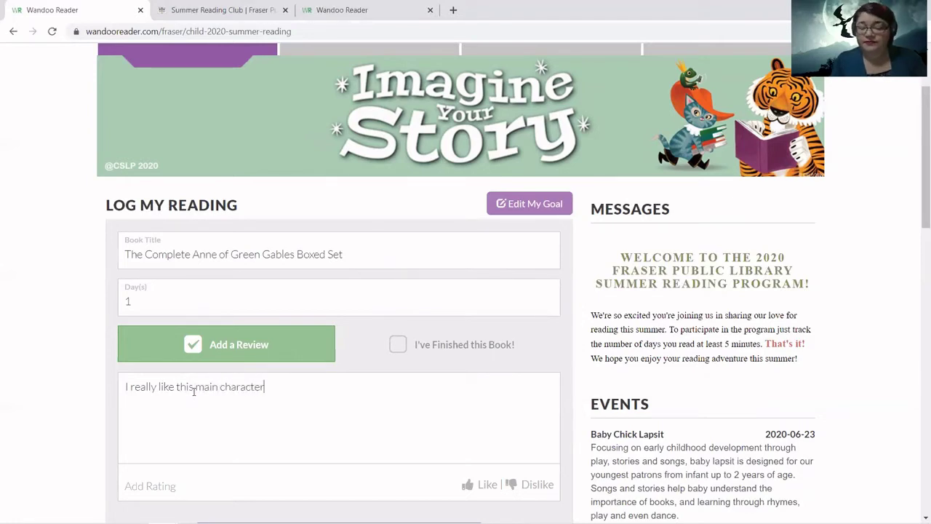
text(!)
scroll(291, 387, down, 1)
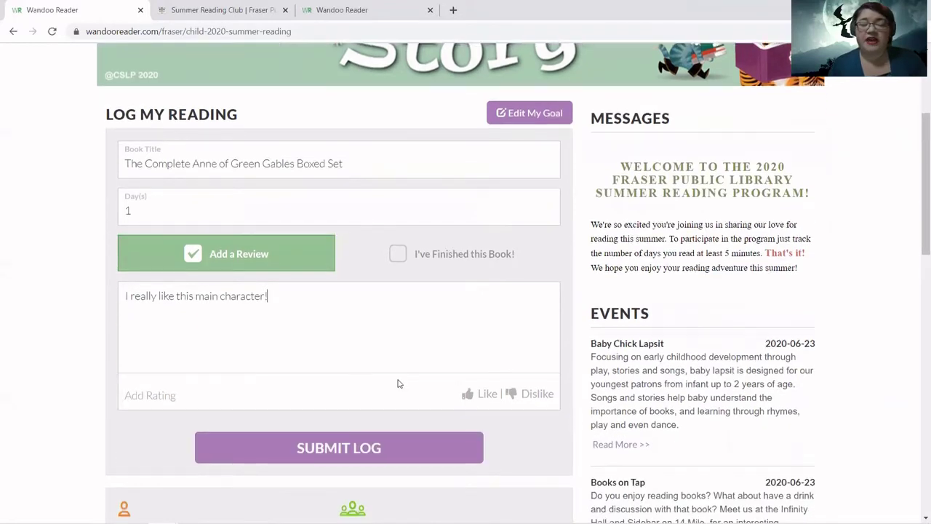
click(480, 394)
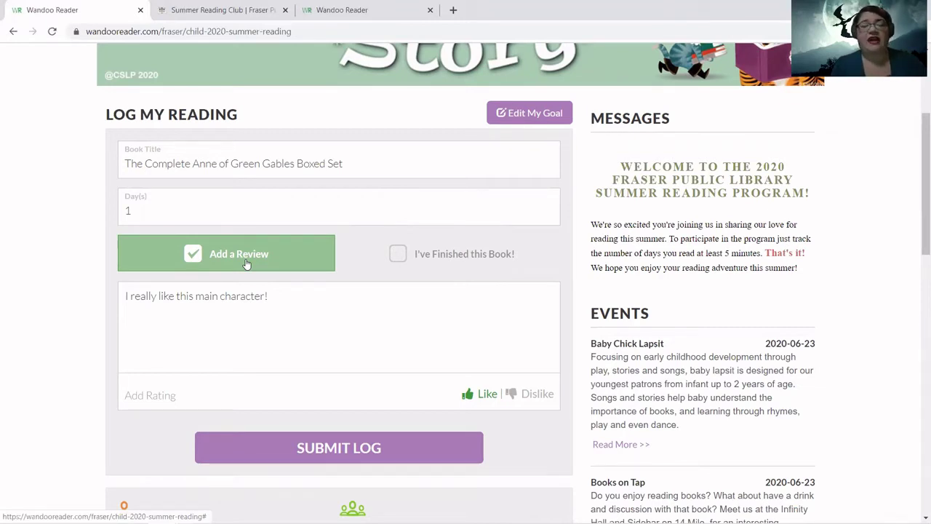
Submit the one-day log with its review, confirm it, and view the won prize.
click(356, 449)
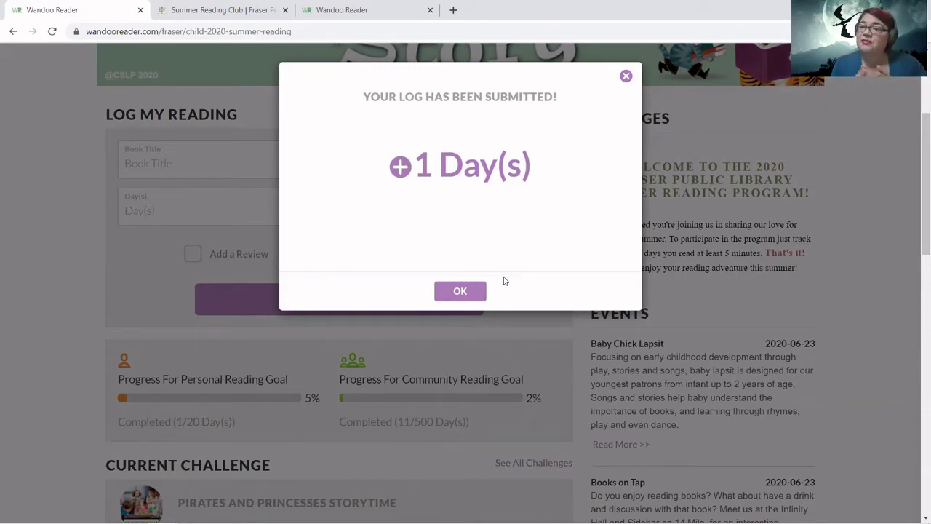
click(460, 291)
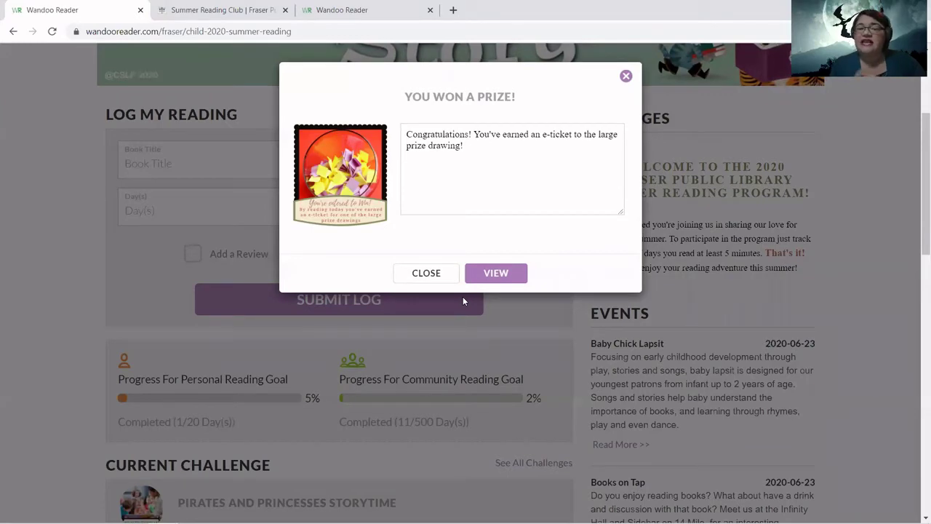
click(511, 275)
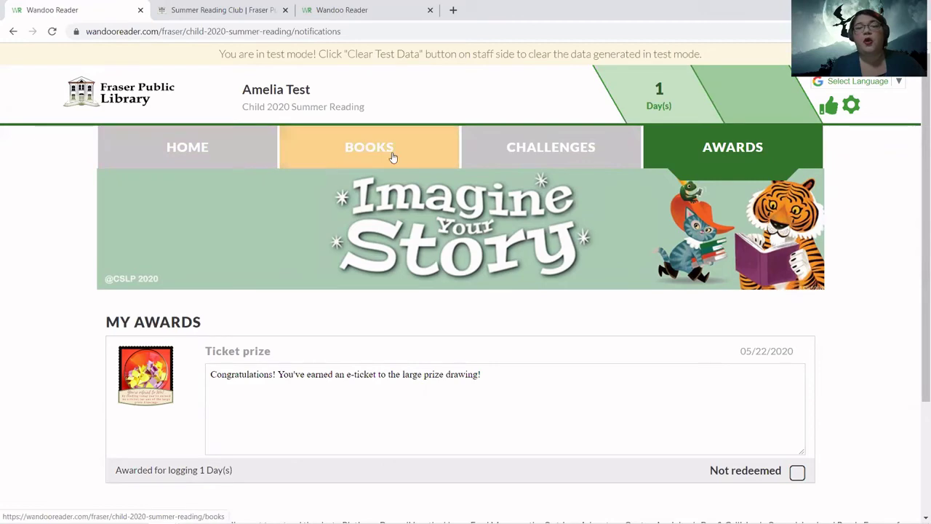
Scroll through the Awards page to inspect the Ticket prize dated 05/22/2020.
scroll(680, 155, down, 1)
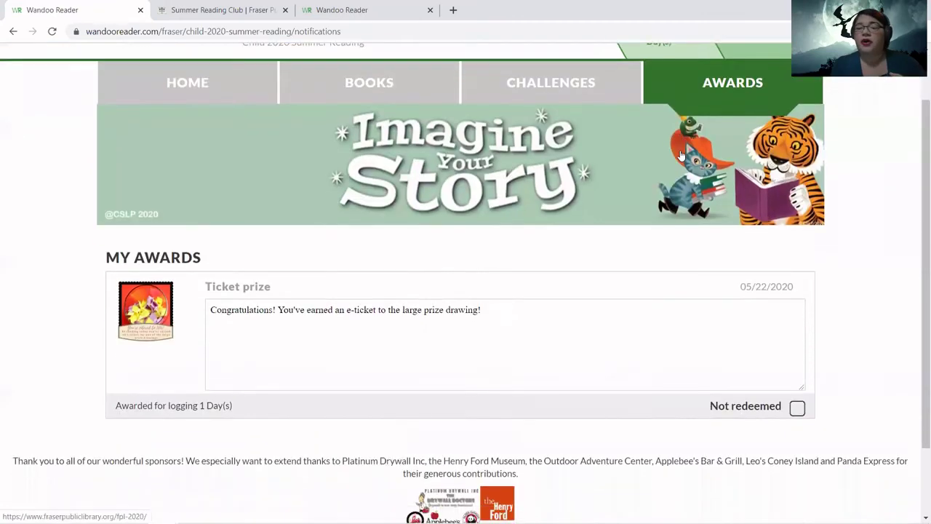
scroll(680, 155, down, 1)
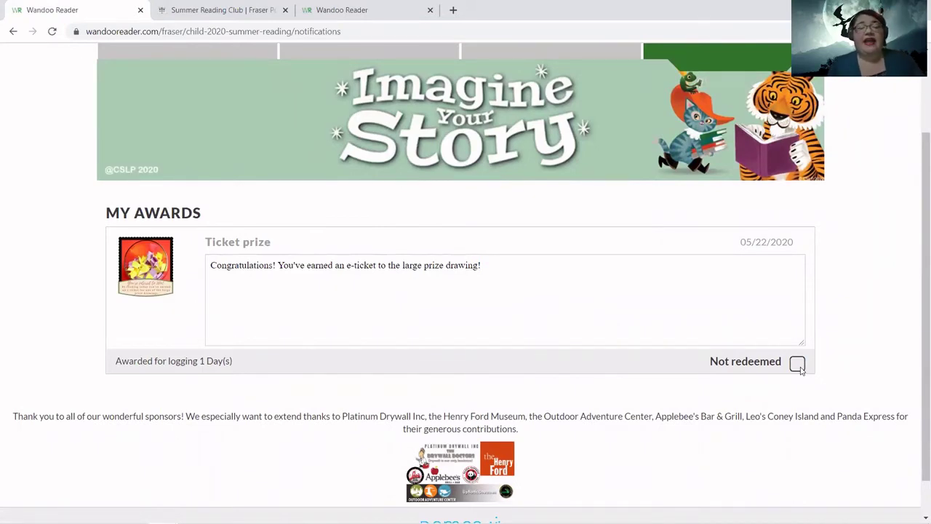
scroll(440, 323, up, 2)
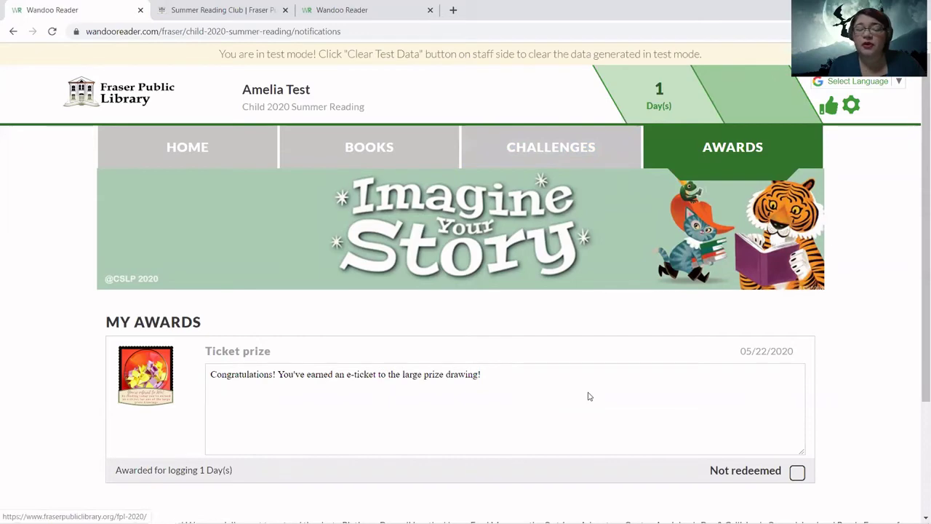
scroll(588, 395, down, 1)
scroll(587, 395, up, 1)
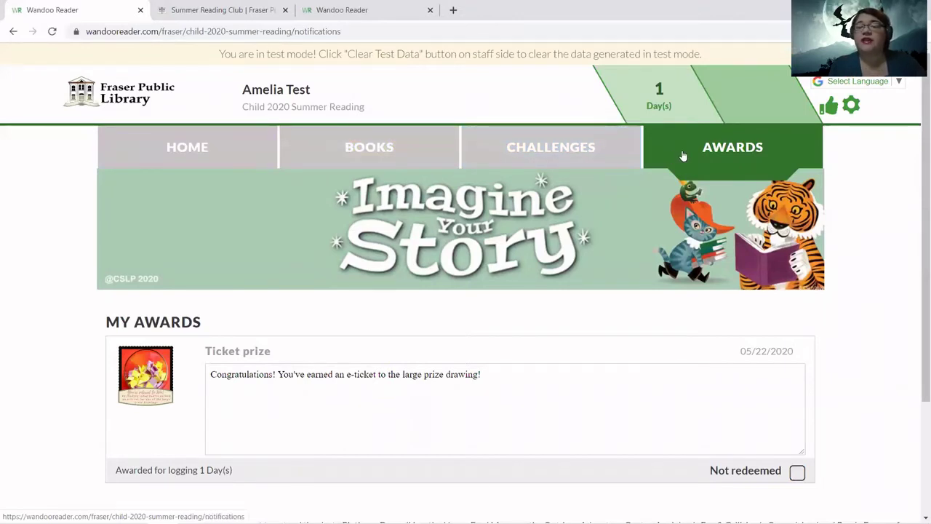
Go from Home to the Books page and check the Anne of Green Gables entry.
click(234, 154)
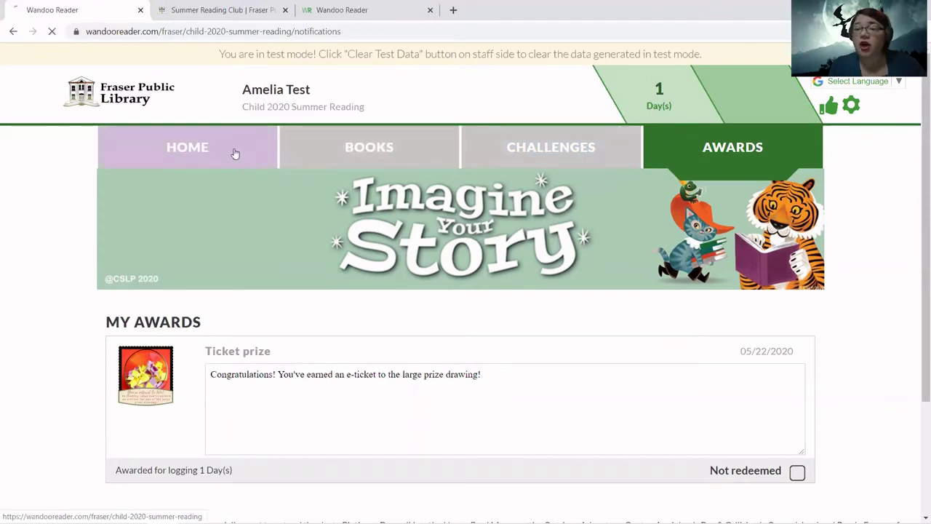
scroll(446, 311, down, 3)
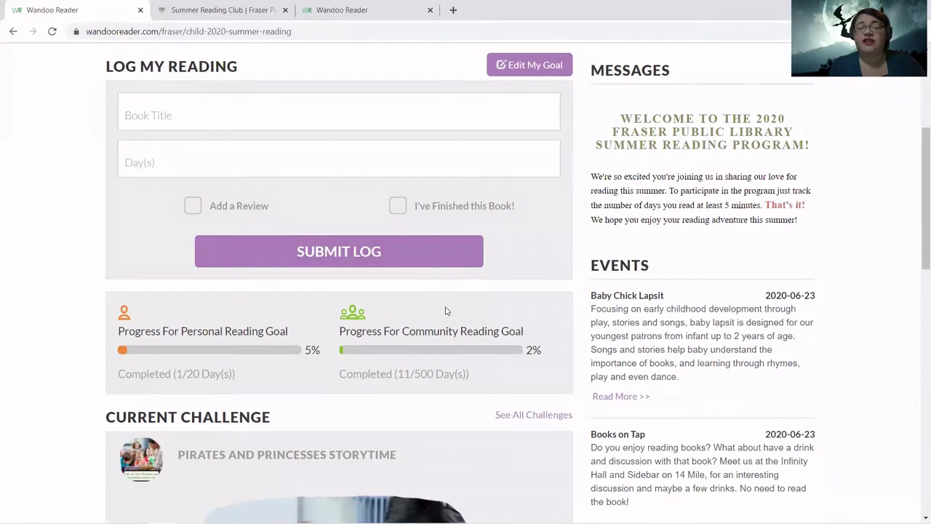
scroll(446, 311, up, 3)
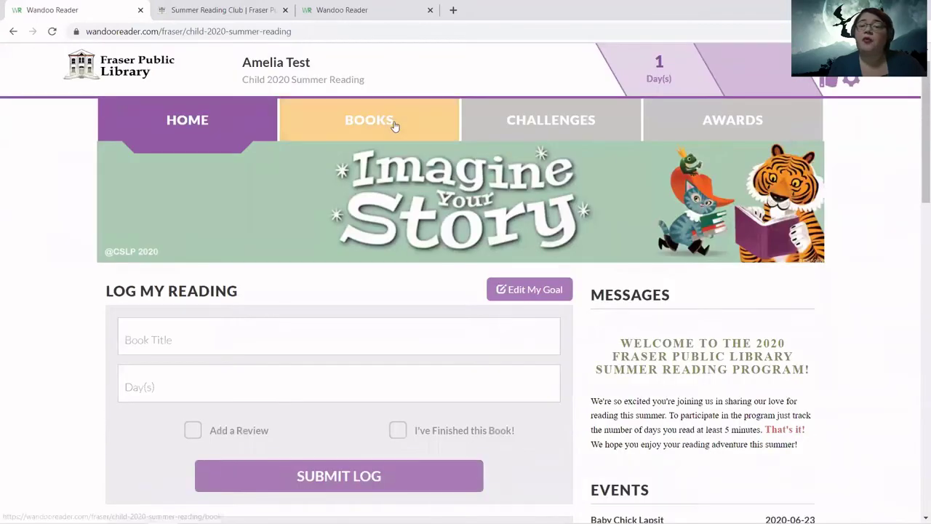
click(393, 127)
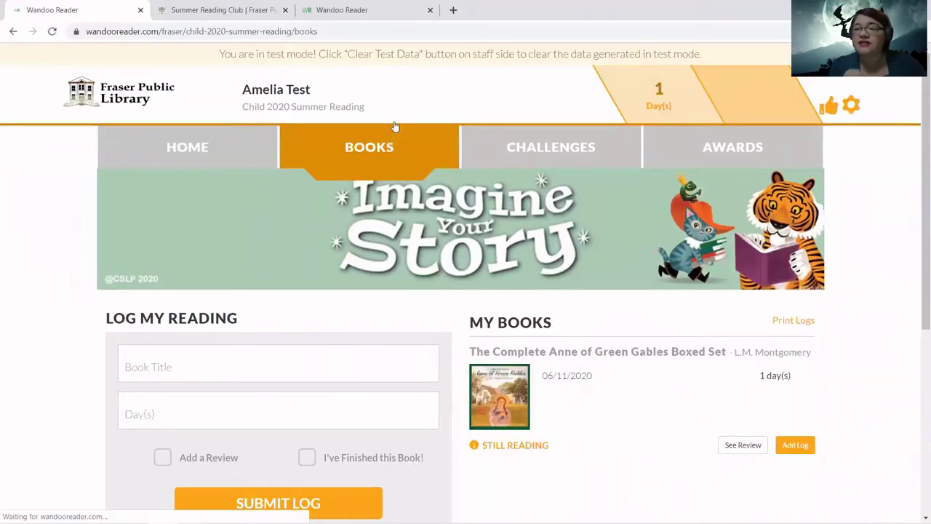
scroll(393, 126, down, 2)
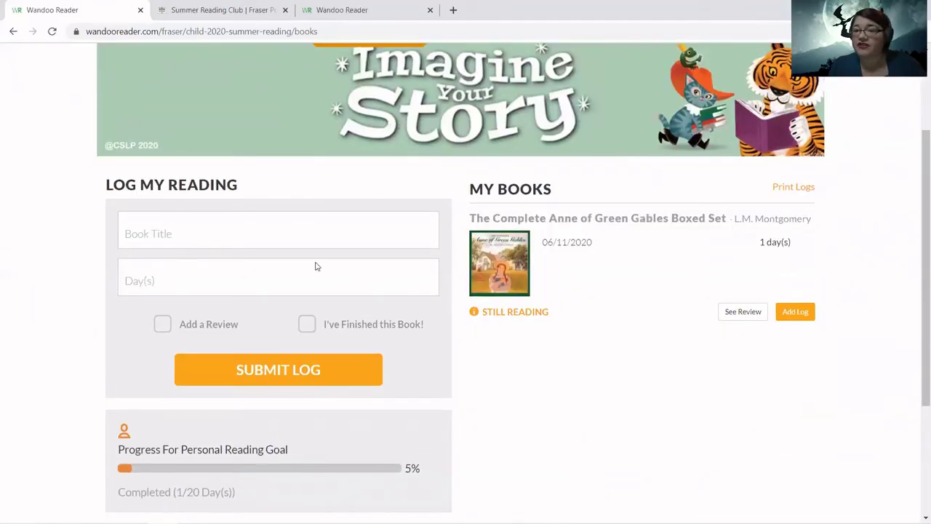
scroll(315, 266, down, 2)
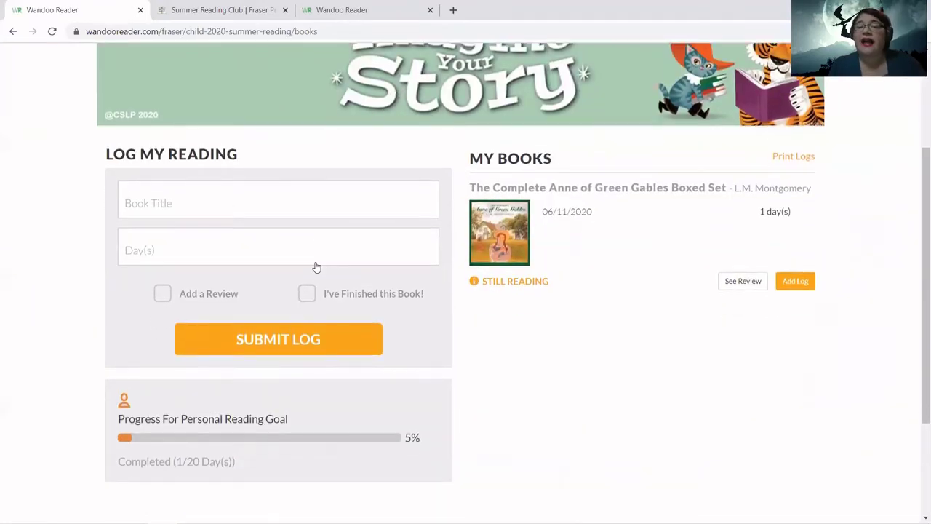
scroll(316, 266, up, 1)
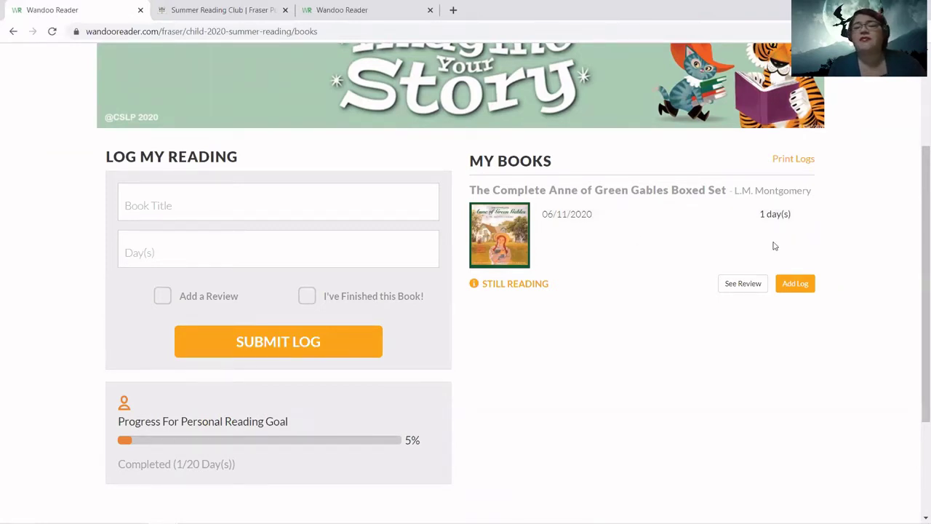
Submit a new 5-day reading log for The Complete Anne of Green Gables Boxed Set.
click(796, 285)
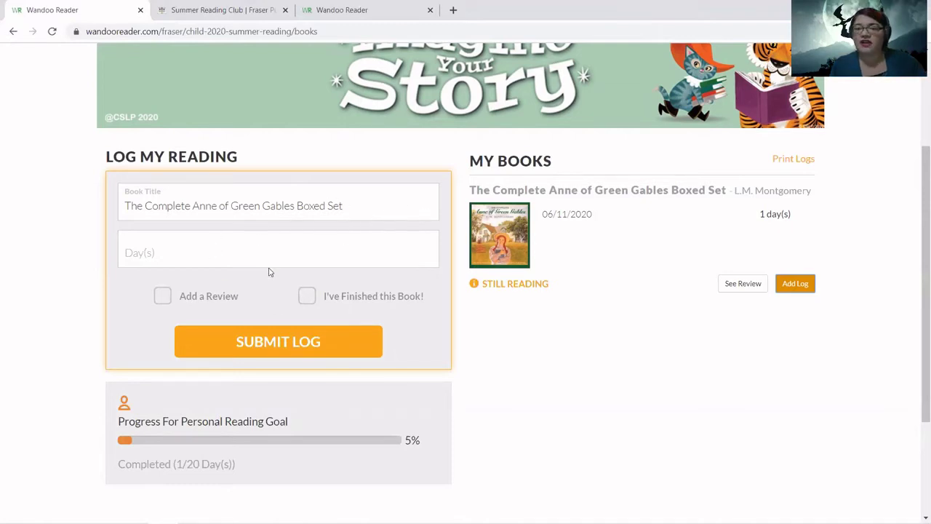
click(205, 246)
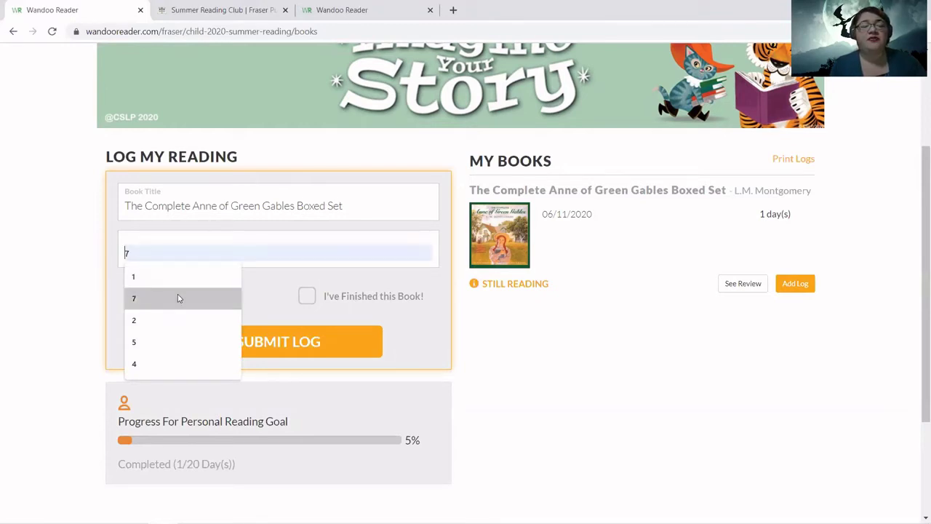
click(176, 340)
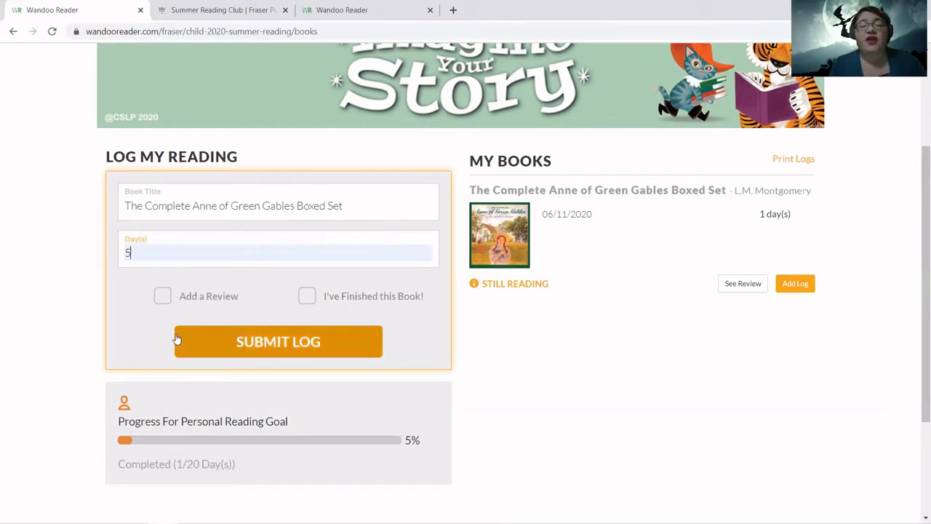
click(297, 353)
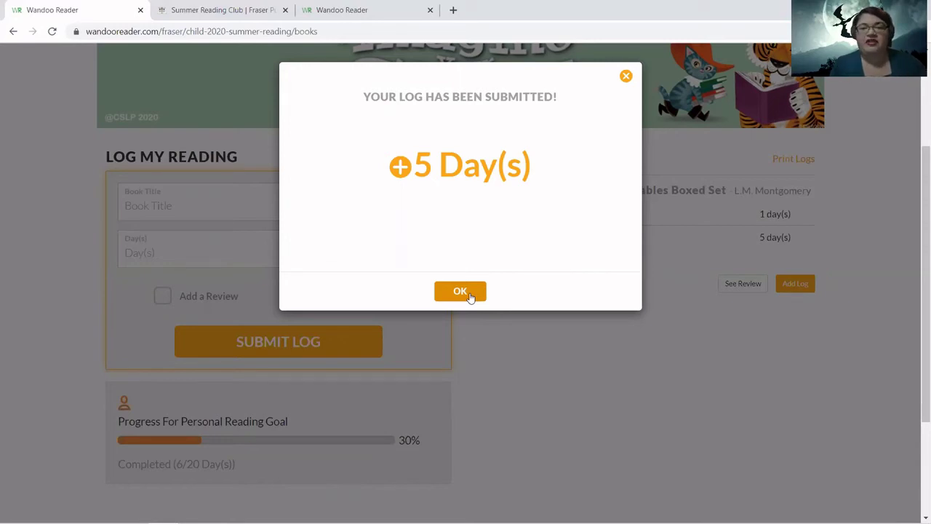
click(469, 297)
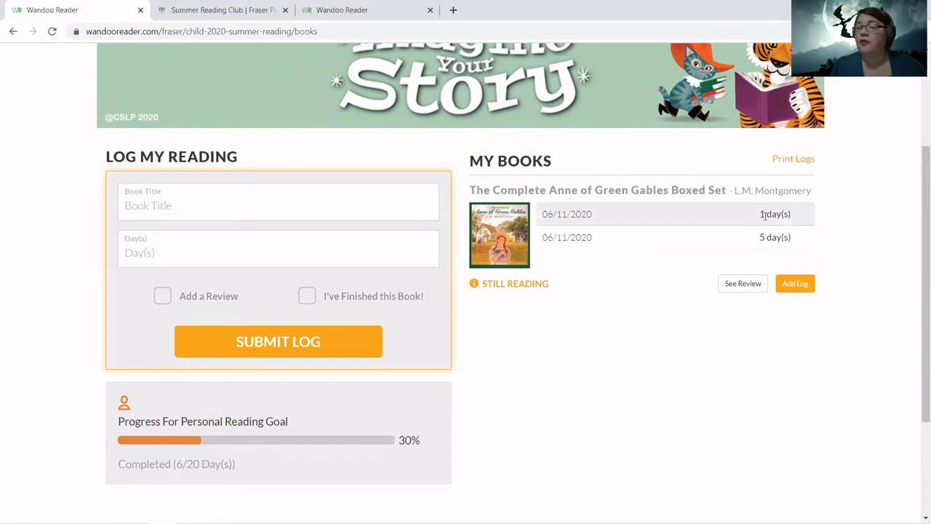
scroll(574, 125, up, 3)
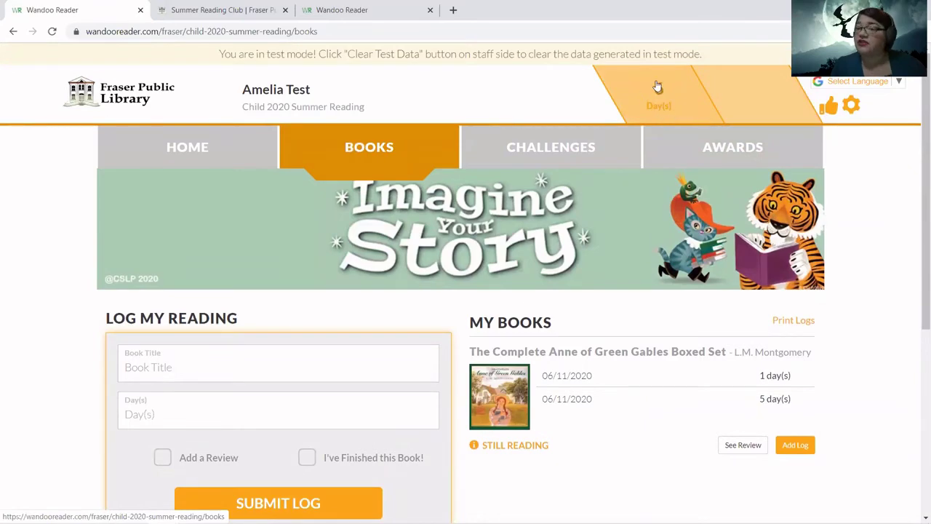
scroll(624, 267, down, 3)
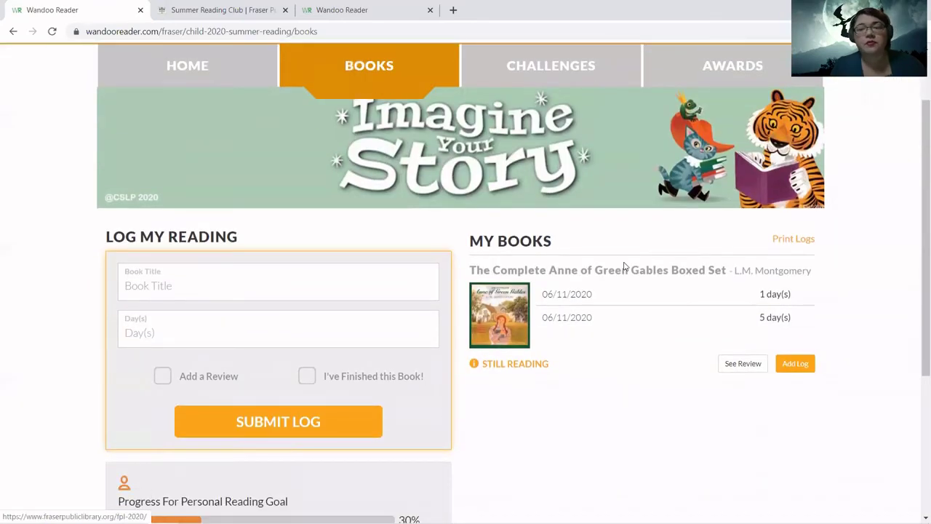
scroll(624, 266, up, 1)
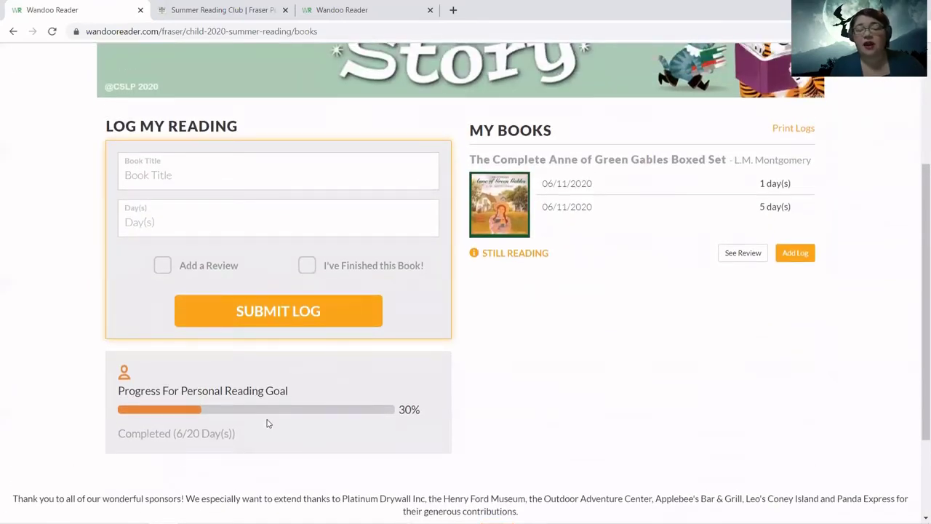
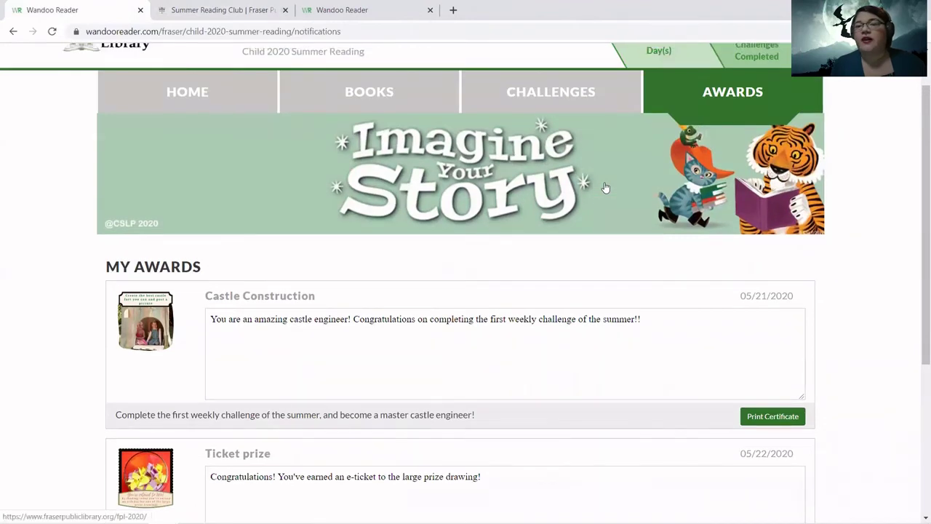
Scroll back up to the top of the My Awards page.
scroll(756, 187, up, 2)
scroll(757, 187, up, 1)
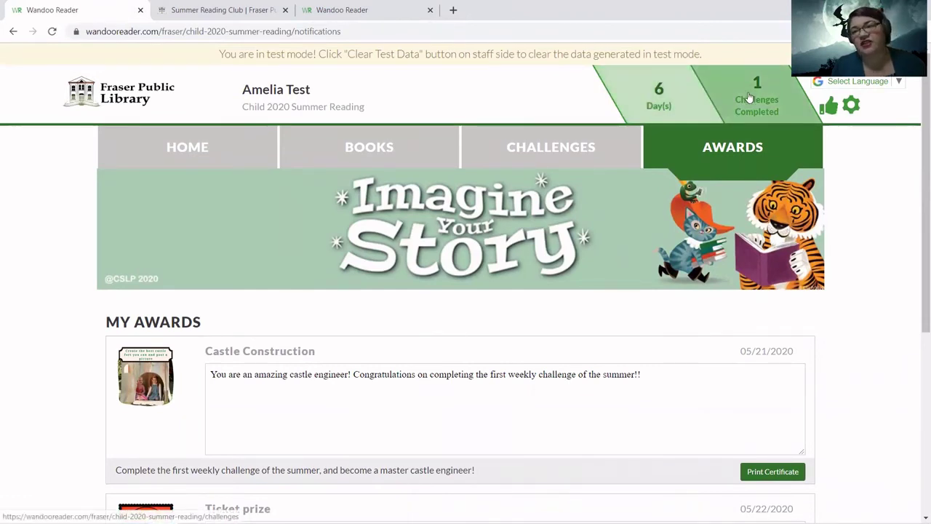
From Home, submit a reading log of 1 day for the book Treasure Island.
click(202, 153)
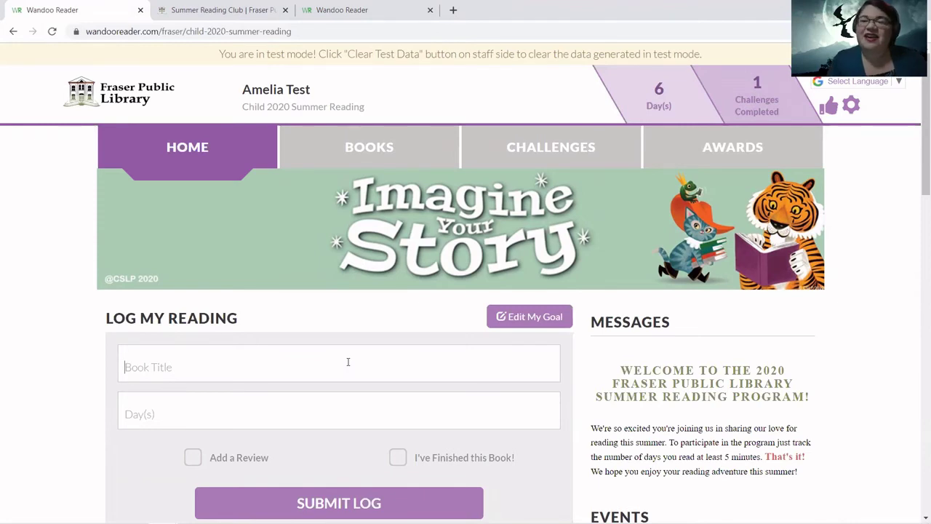
text(t)
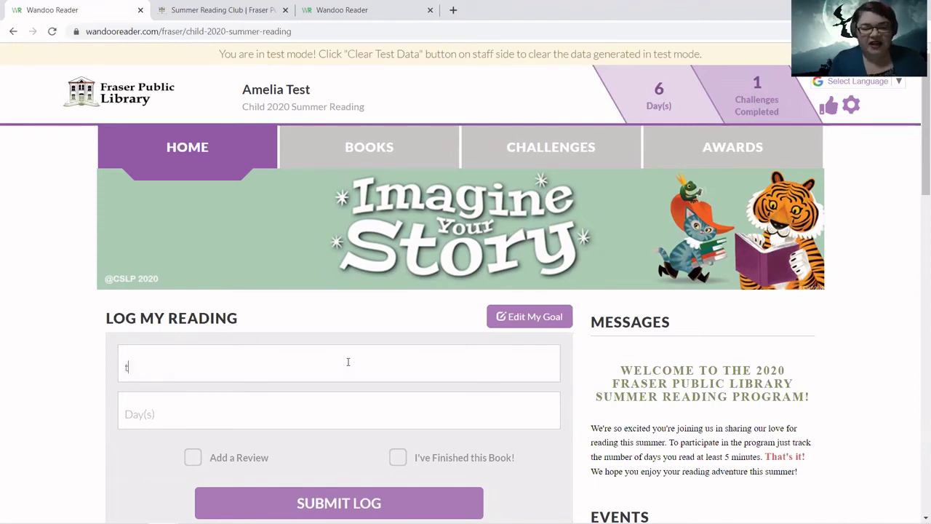
text(reasure i)
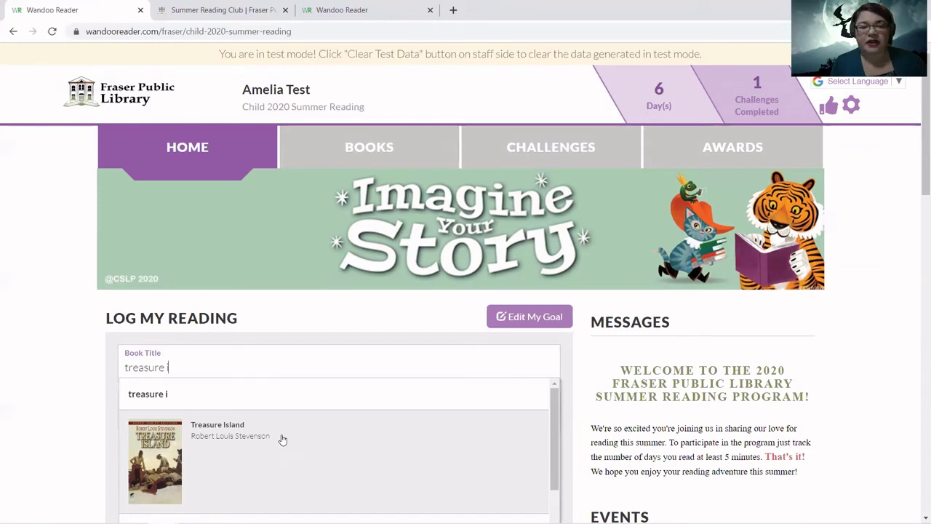
click(282, 439)
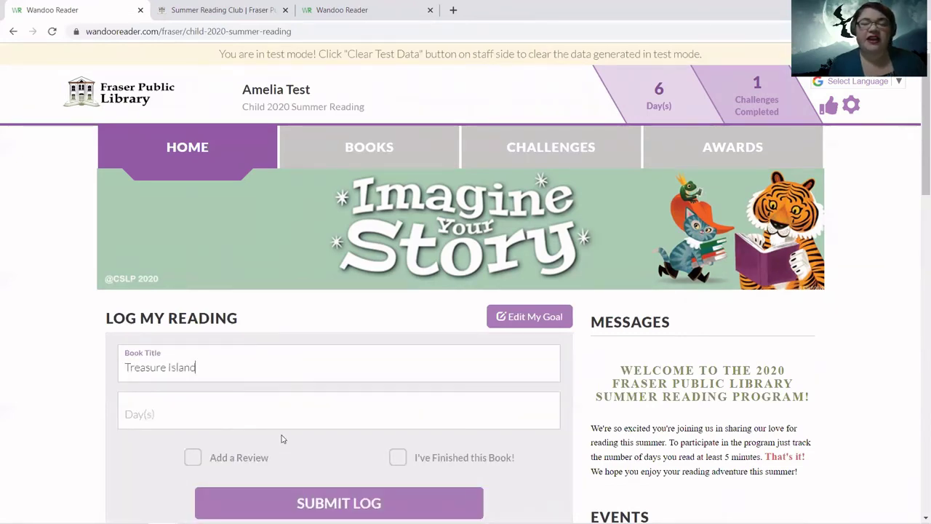
scroll(280, 408, down, 2)
click(305, 275)
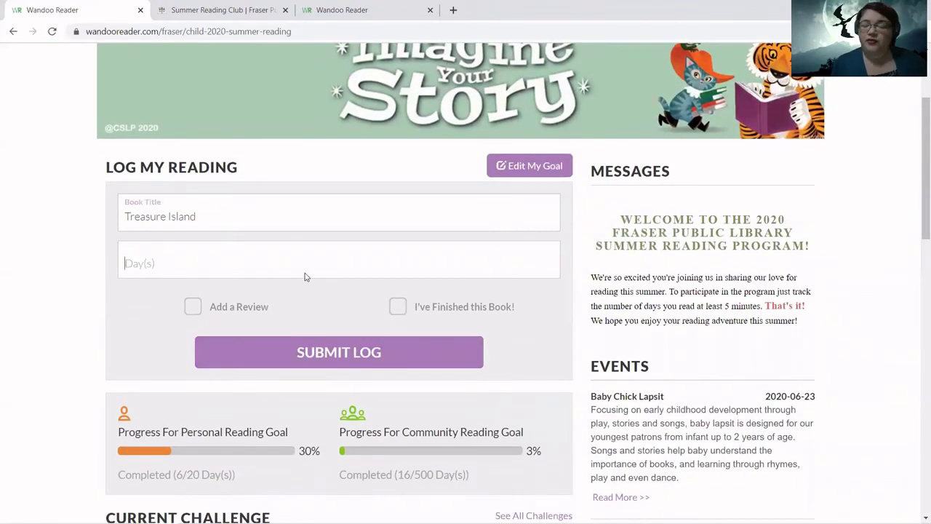
text(1)
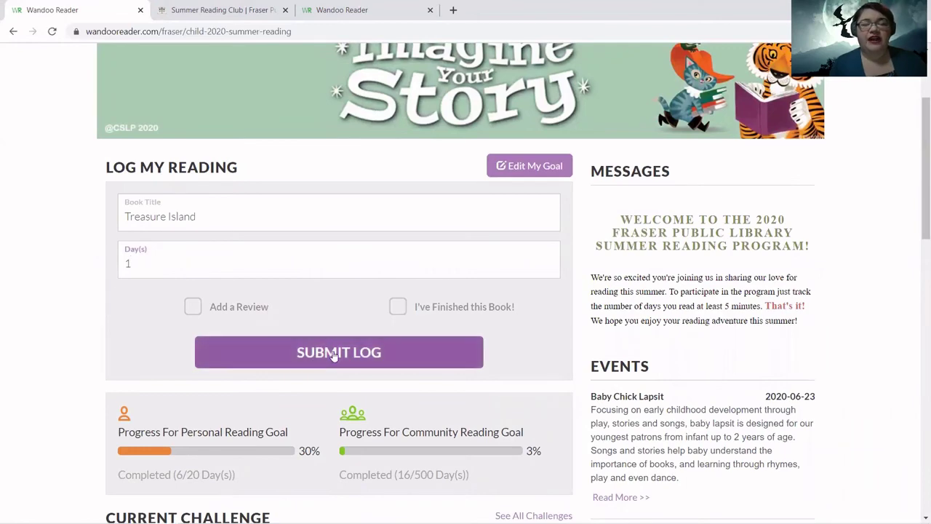
click(333, 352)
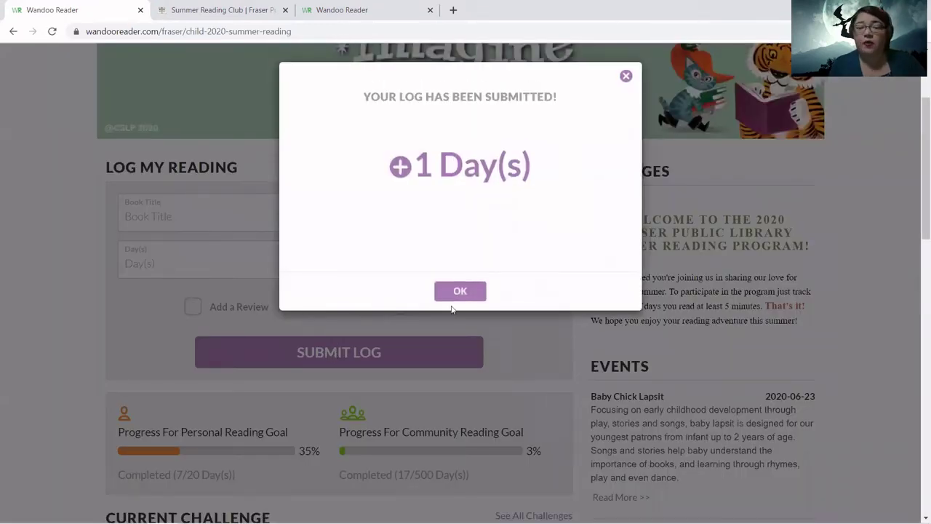
Close the log-submitted popup and view the new 'Congratulations on Reading' prize in Awards.
click(462, 291)
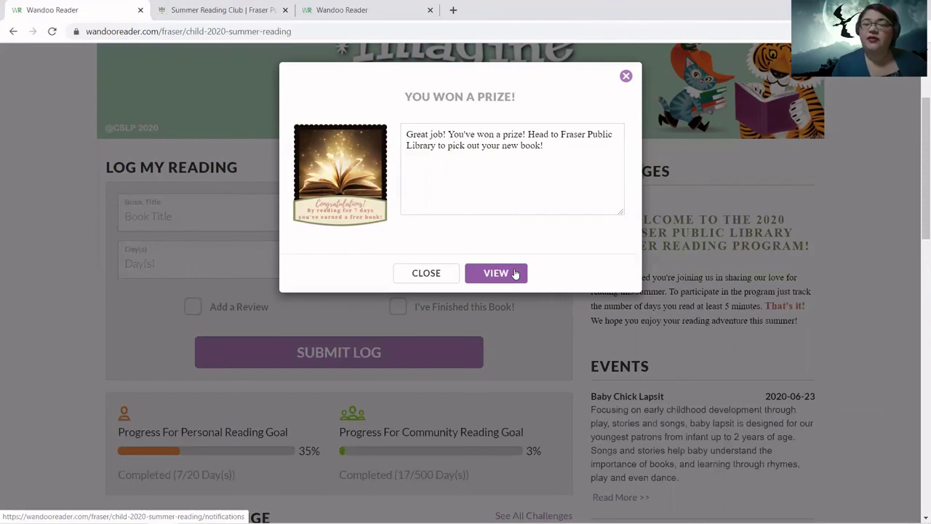
click(515, 273)
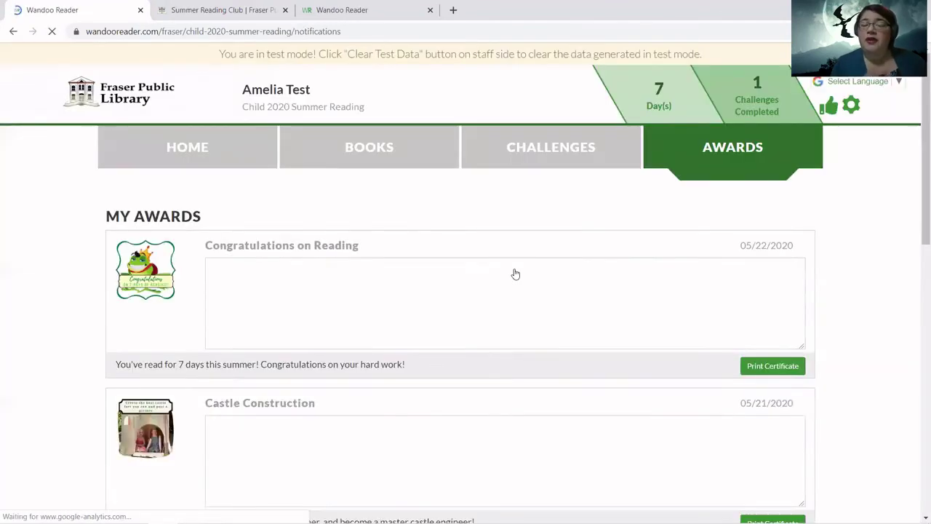
scroll(513, 272, down, 2)
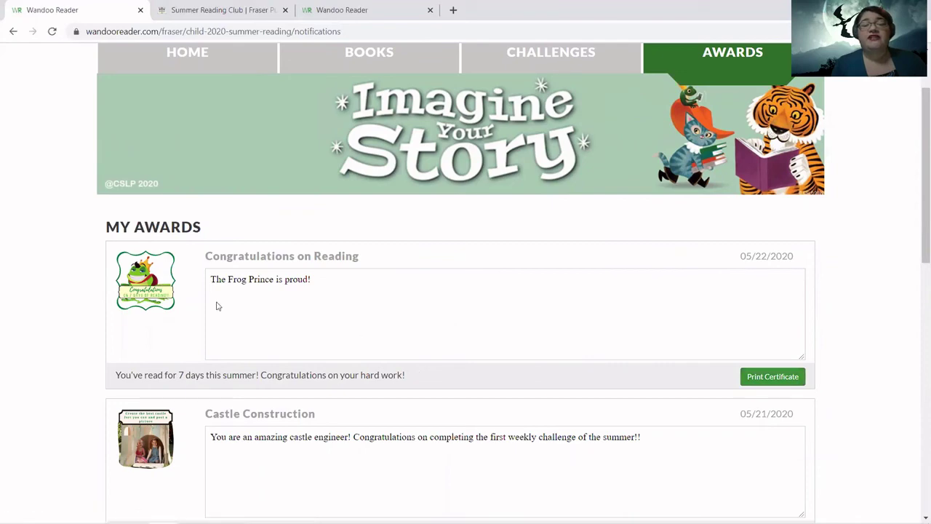
scroll(538, 337, down, 3)
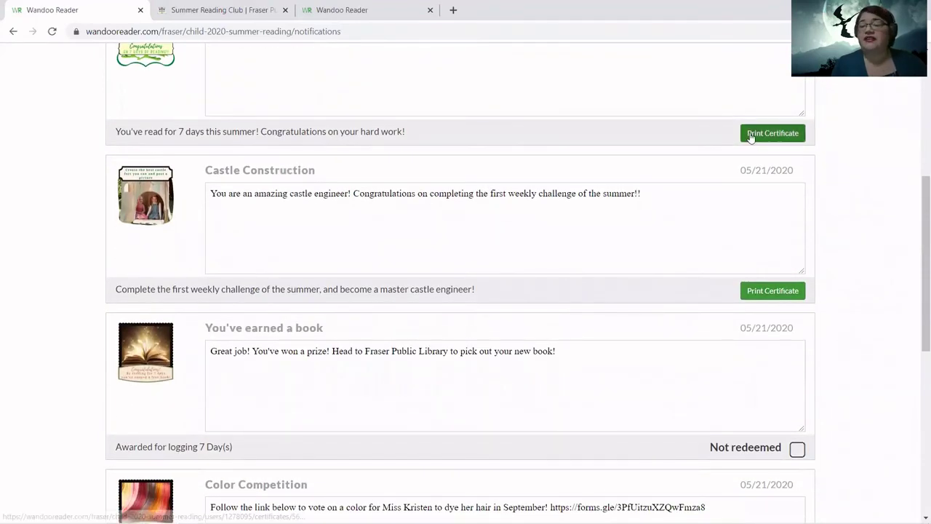
scroll(589, 240, down, 1)
scroll(589, 239, down, 1)
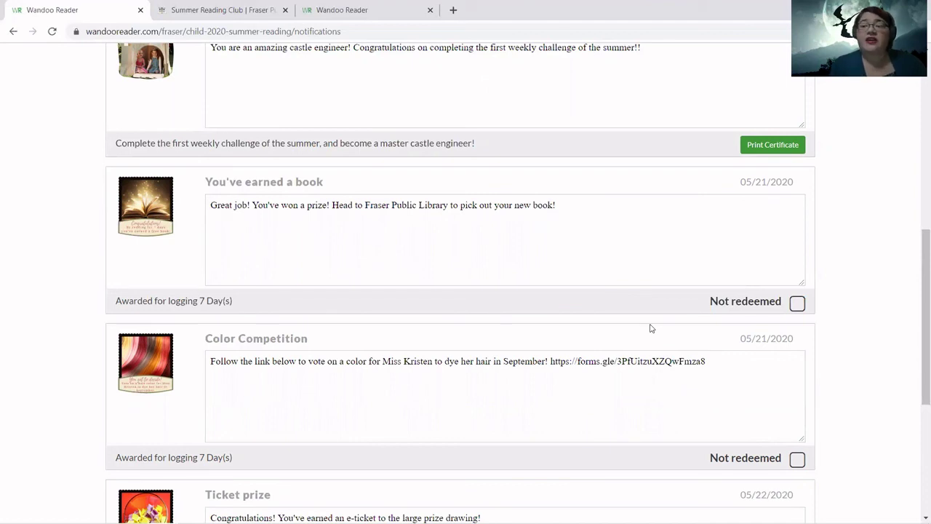
scroll(651, 328, down, 1)
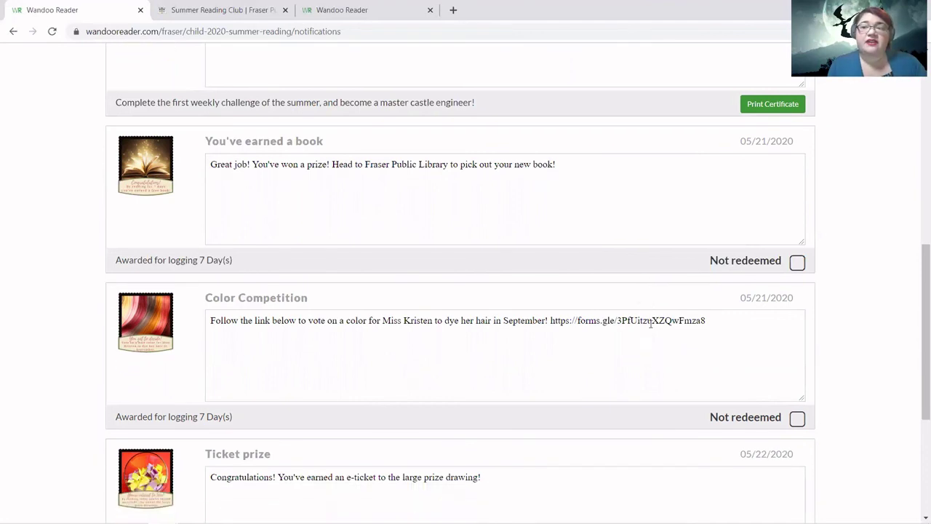
scroll(651, 328, down, 4)
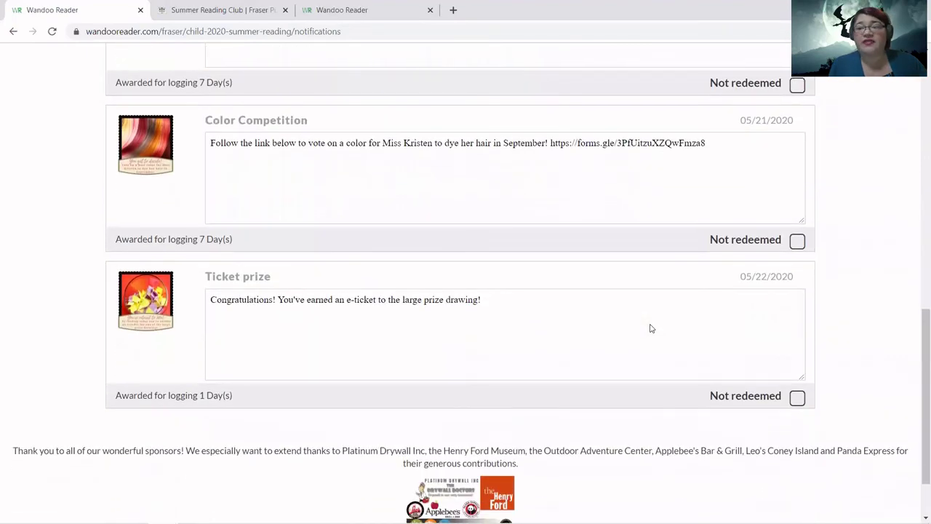
scroll(651, 328, up, 15)
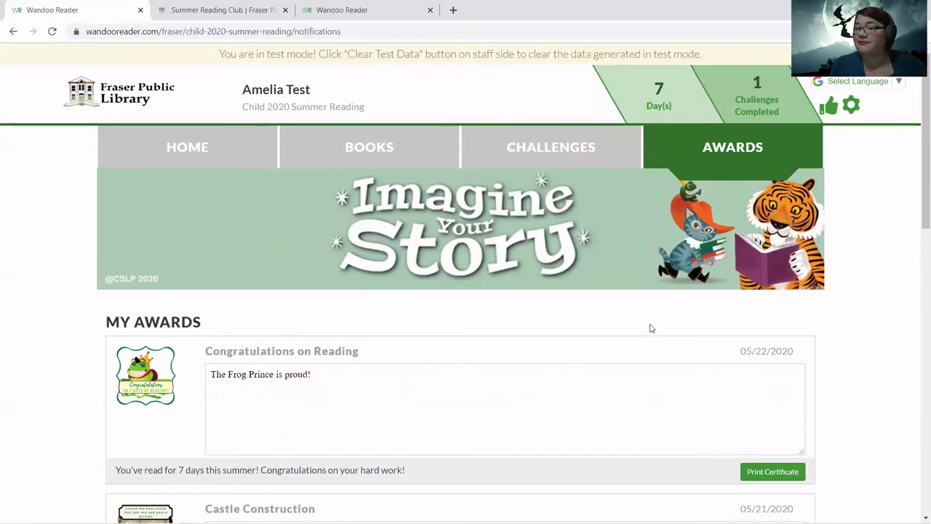
scroll(651, 328, down, 8)
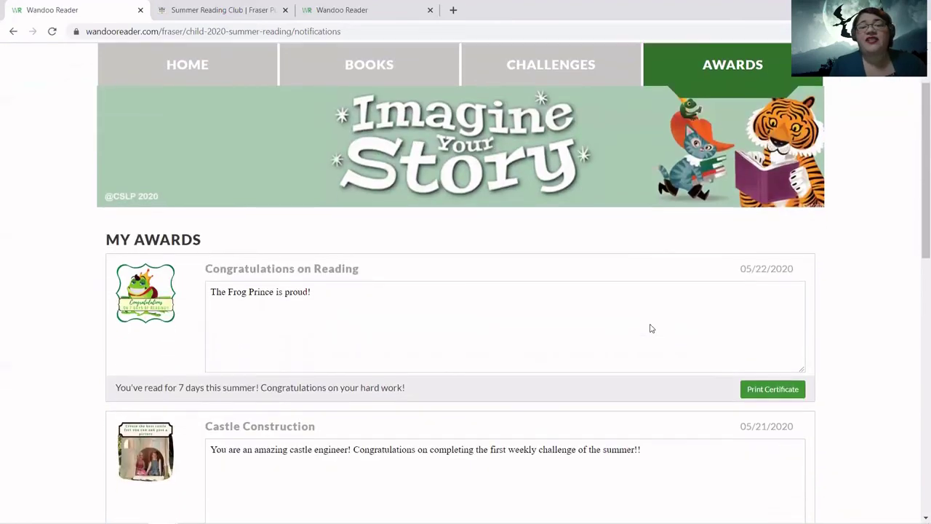
scroll(651, 328, down, 3)
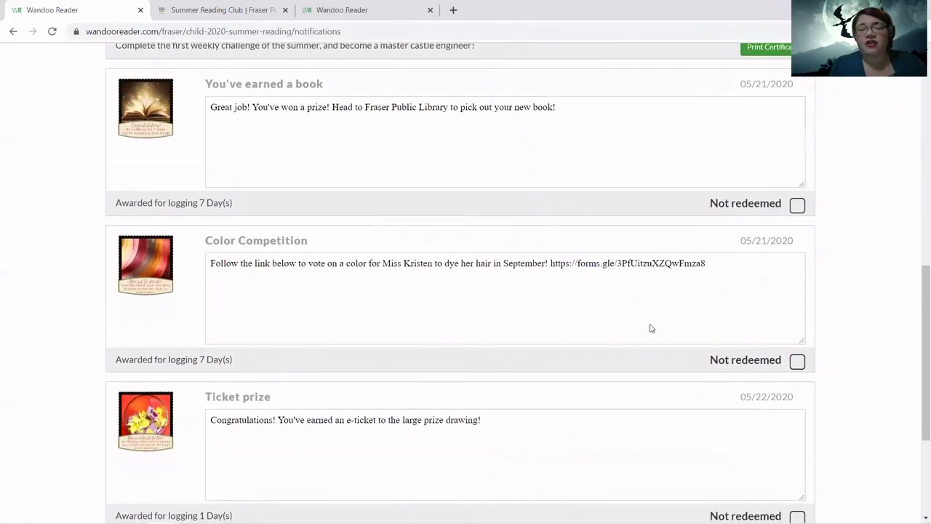
scroll(651, 328, up, 7)
scroll(651, 328, up, 3)
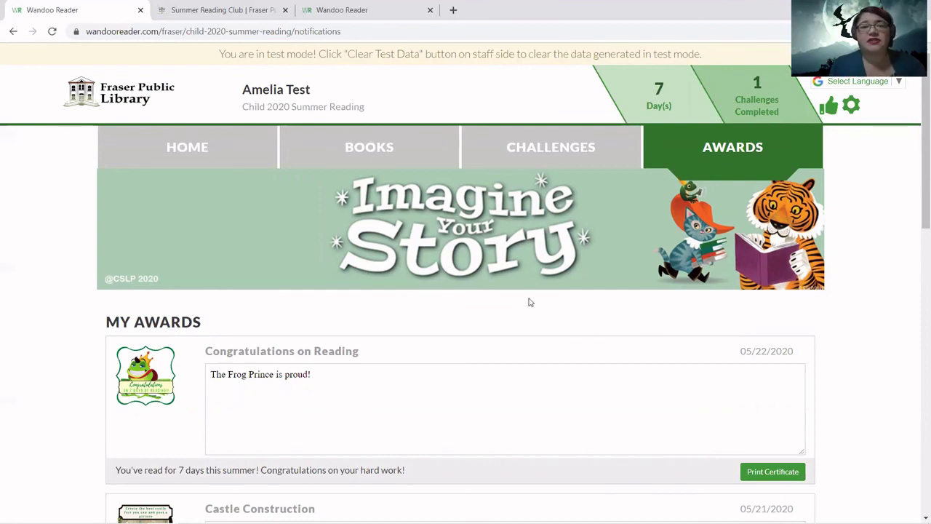
Return to the Home page and scroll through the log form and progress bars.
click(163, 141)
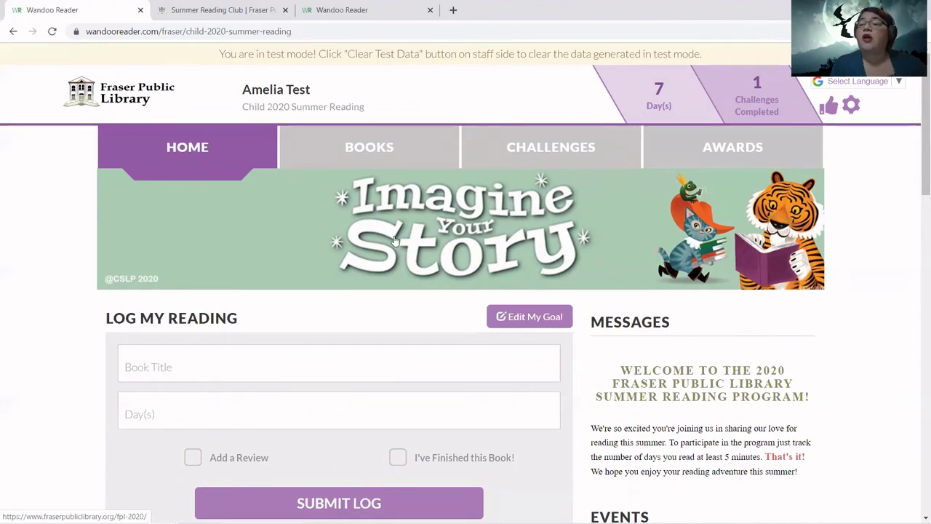
scroll(394, 240, down, 2)
scroll(395, 241, down, 10)
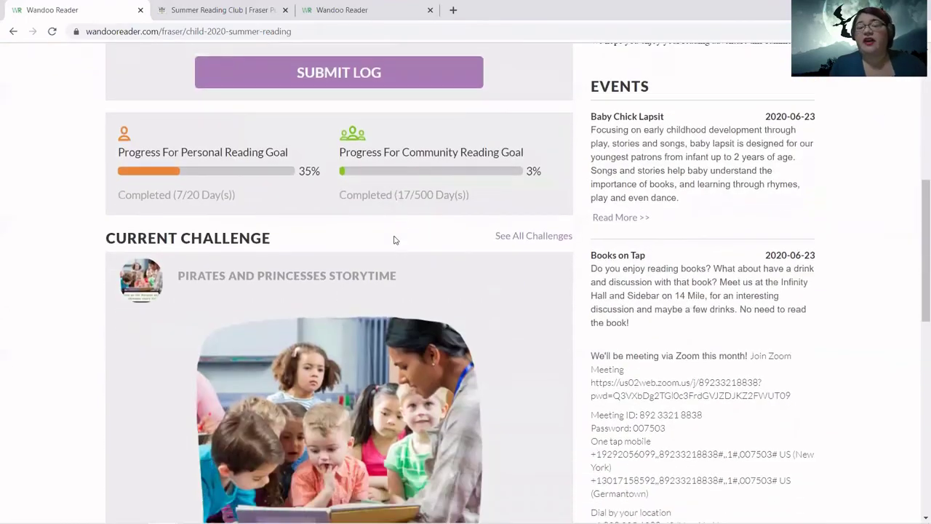
scroll(395, 240, up, 12)
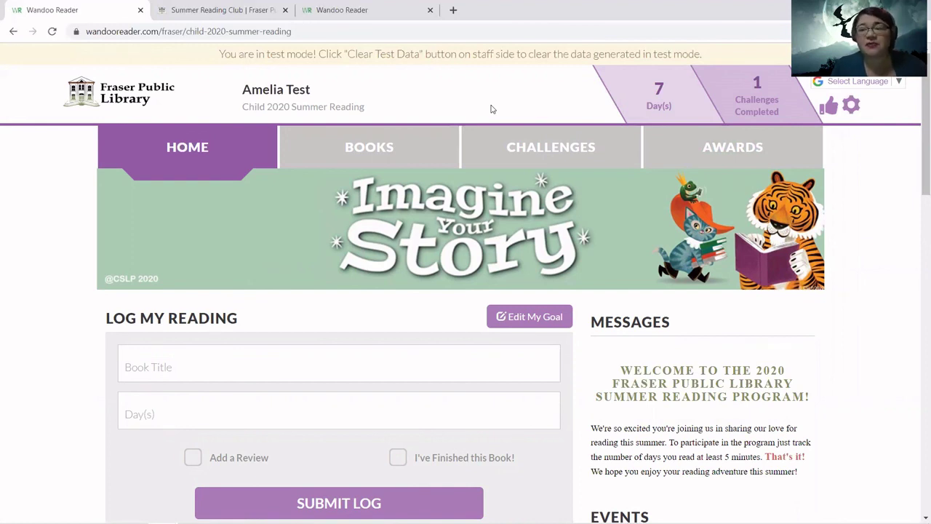
click(531, 147)
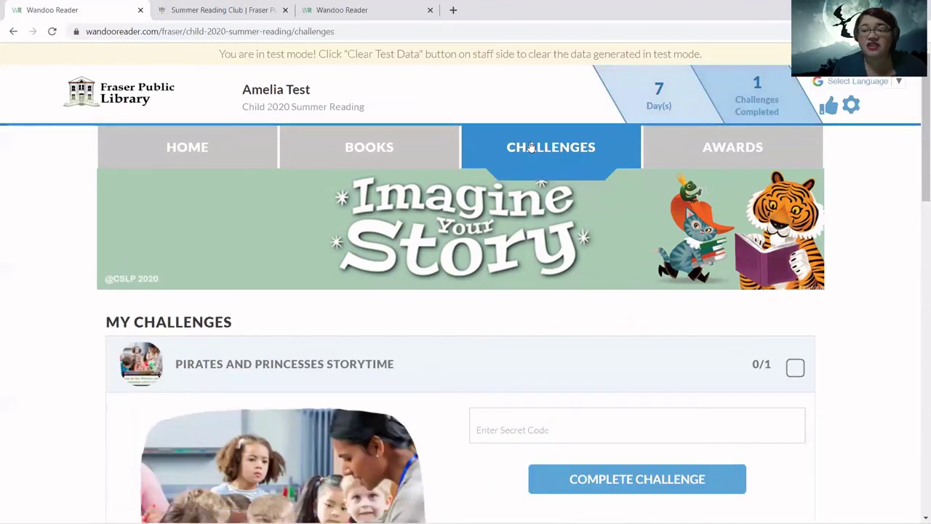
click(223, 158)
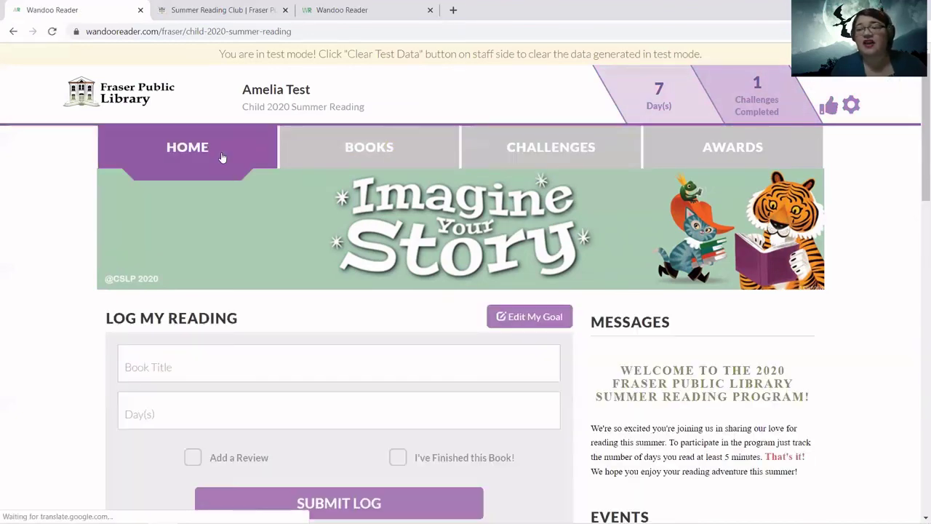